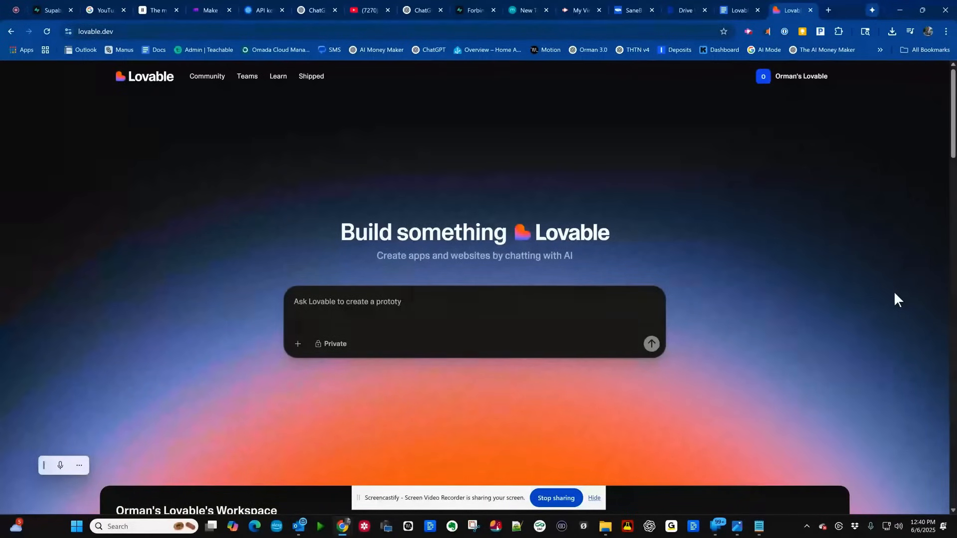
Review the page_format.docx book outline in Word and close it, returning to the Lovable Demo folder.
left_click(593, 499)
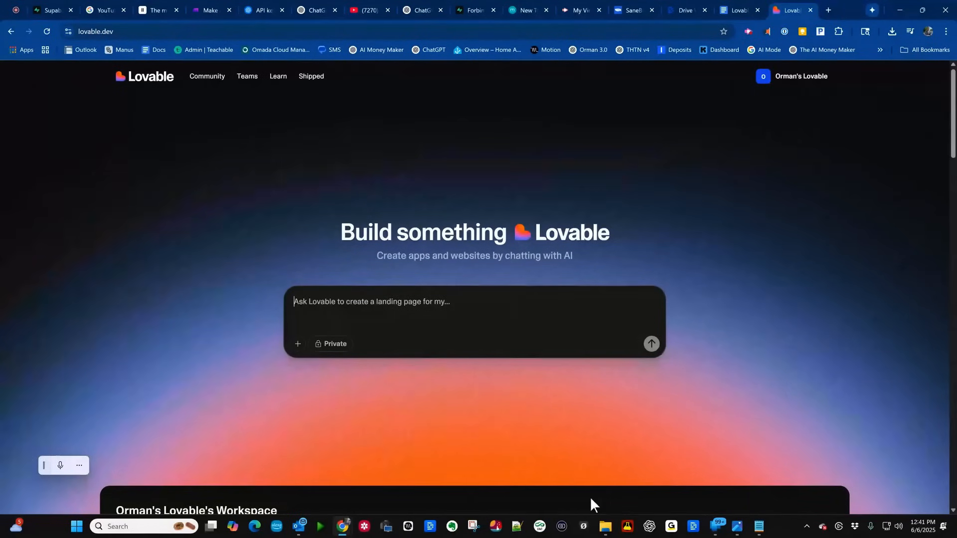
mouse_move(759, 527)
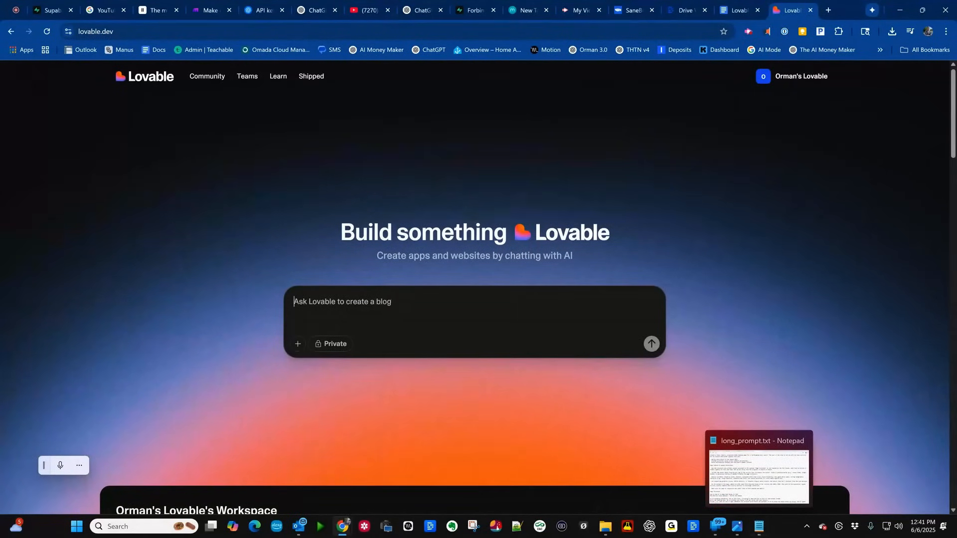
left_click(605, 526)
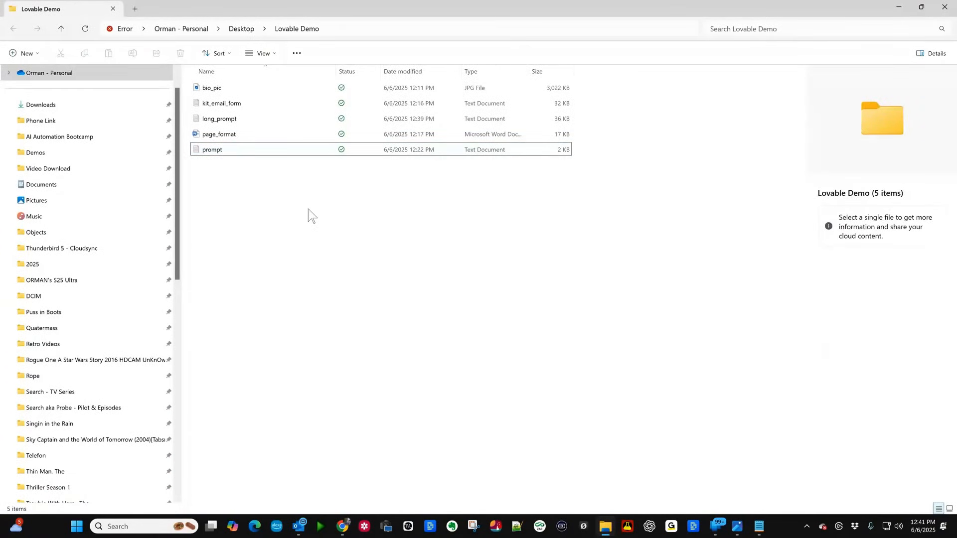
double_click(219, 134)
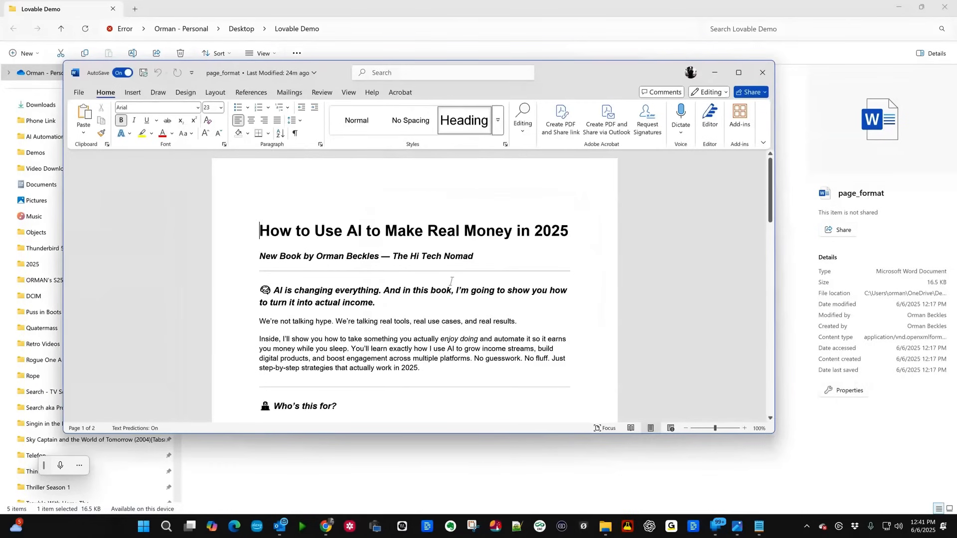
scroll(463, 269, "down", 3)
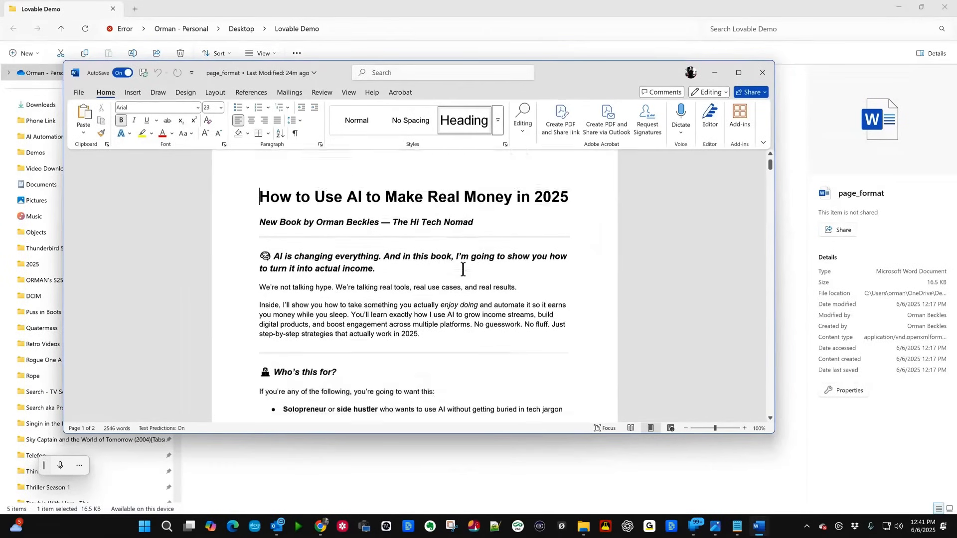
scroll(463, 269, "down", 3)
scroll(463, 269, "down", 3)
scroll(456, 273, "down", 3)
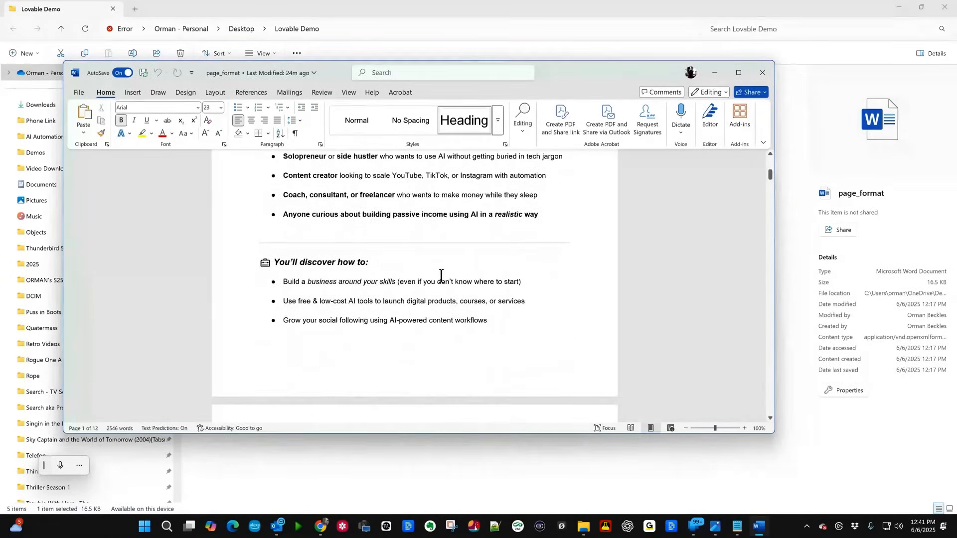
scroll(449, 275, "down", 3)
scroll(441, 276, "down", 2)
scroll(441, 276, "down", 3)
scroll(441, 277, "down", 3)
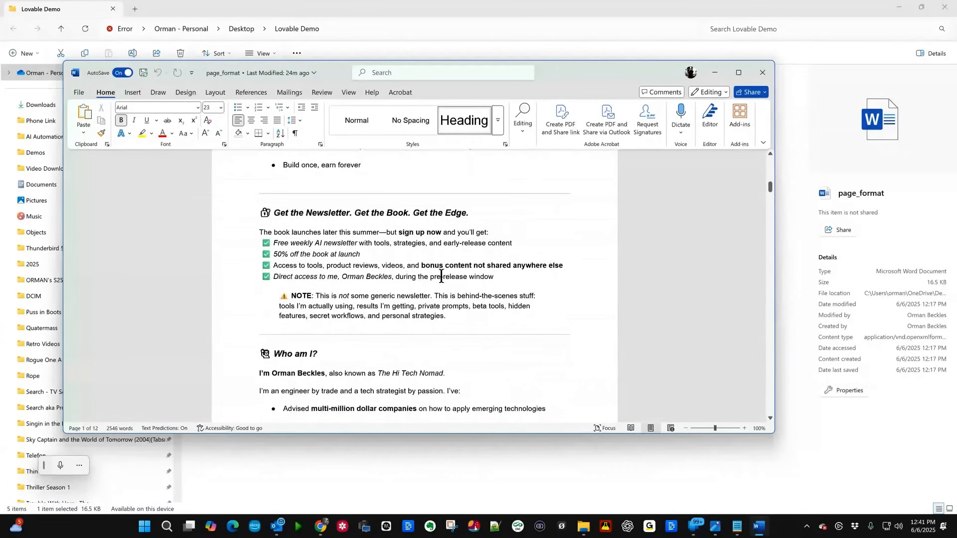
scroll(423, 273, "down", 3)
scroll(423, 273, "down", 3)
scroll(424, 273, "down", 3)
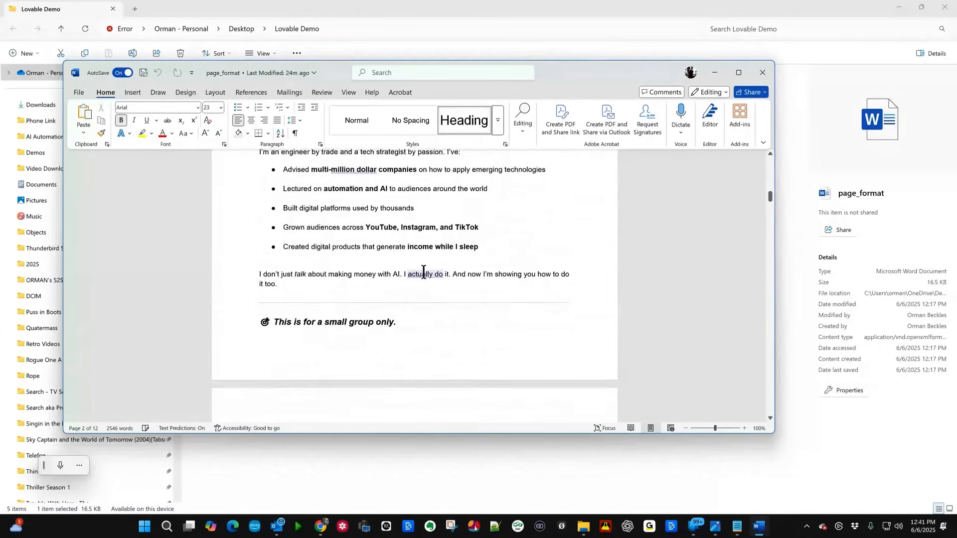
scroll(523, 248, "down", 3)
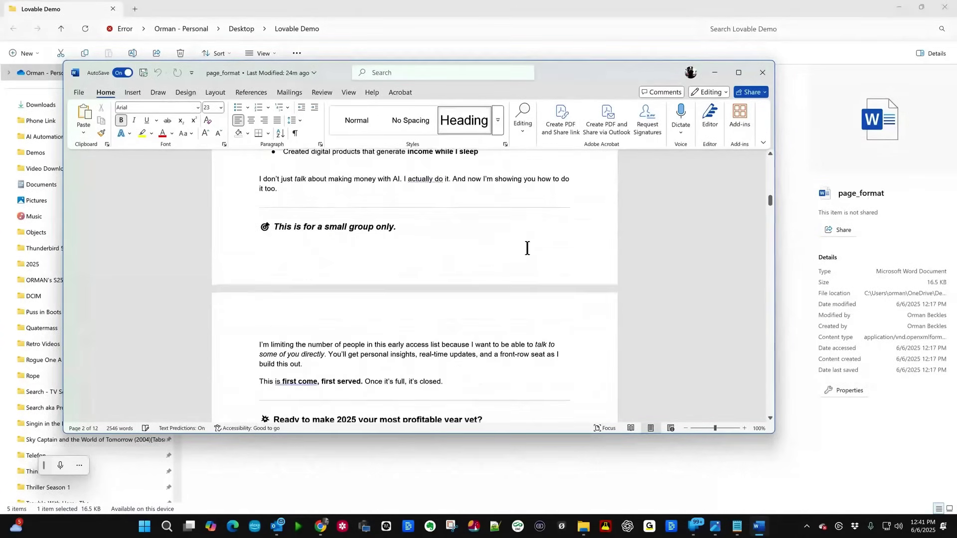
left_click(761, 72)
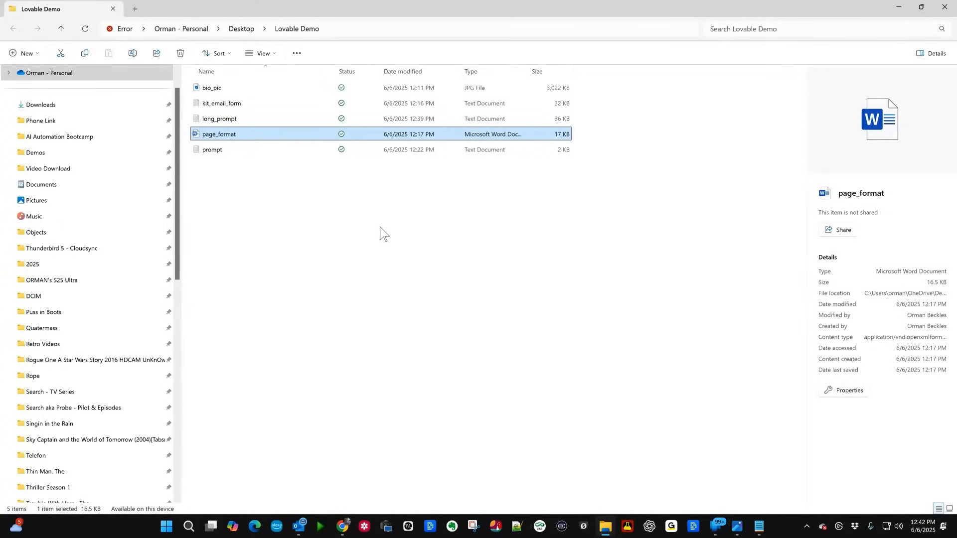
Read prompt.txt in Notepad and close it, returning to the Lovable Demo folder.
double_click(277, 150)
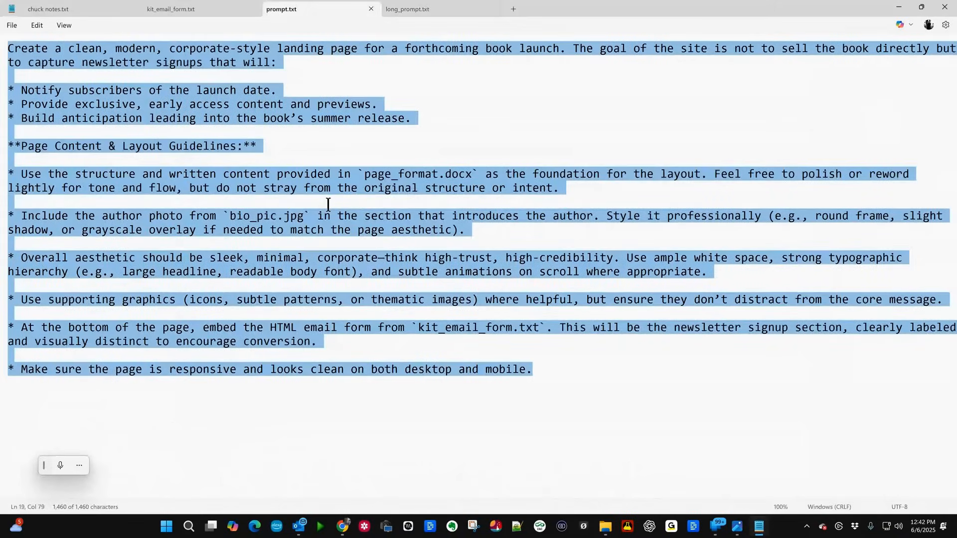
left_click(474, 146)
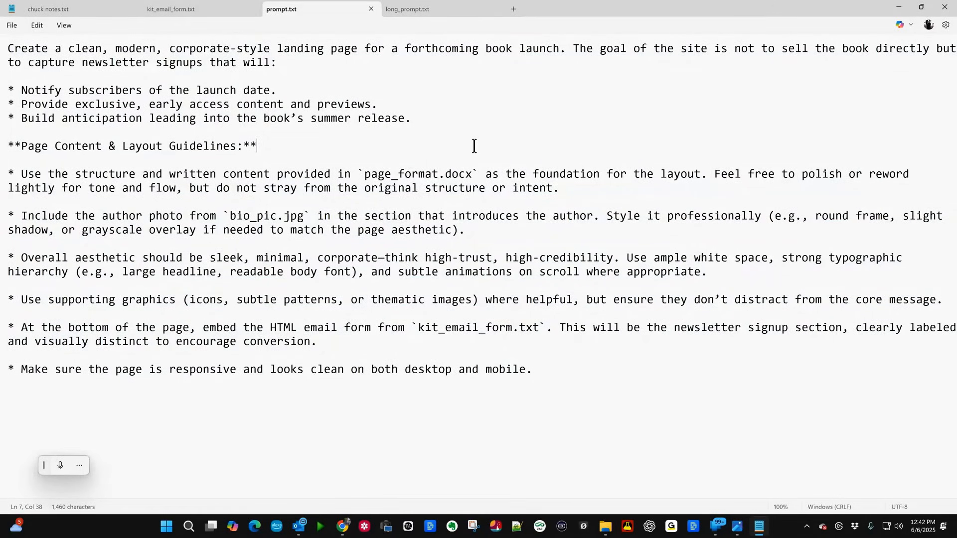
left_click(944, 8)
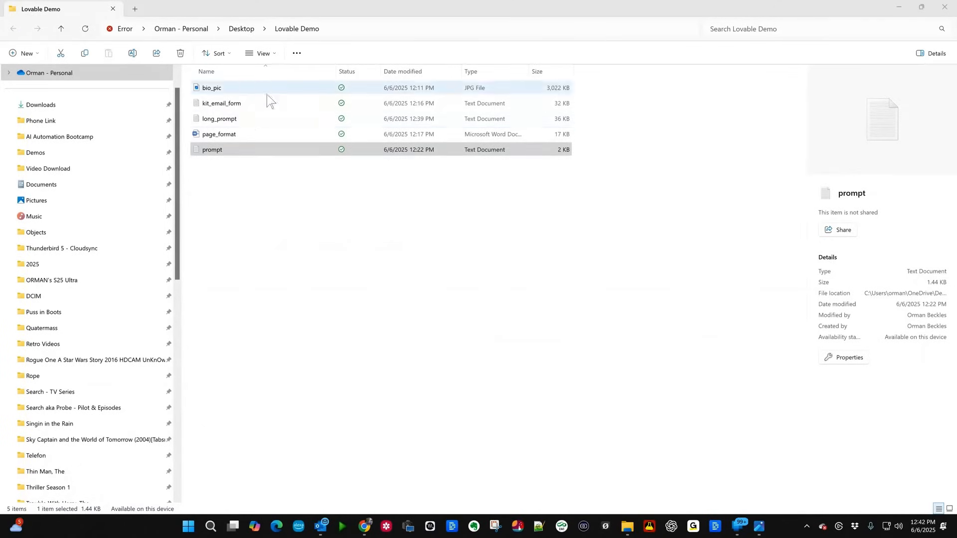
View long_prompt.txt maximized in Notepad, showing the page guidelines, author copy and email form code.
left_click(249, 119)
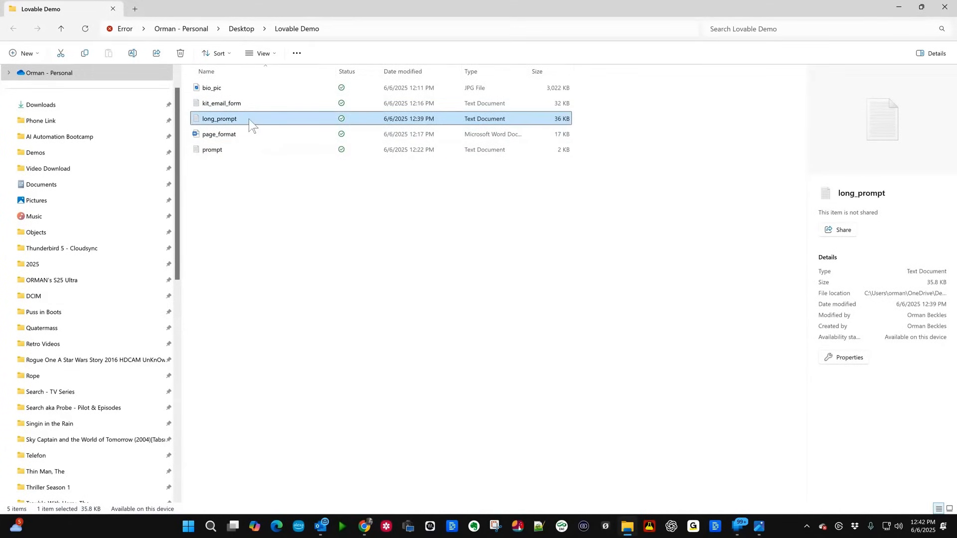
double_click(249, 119)
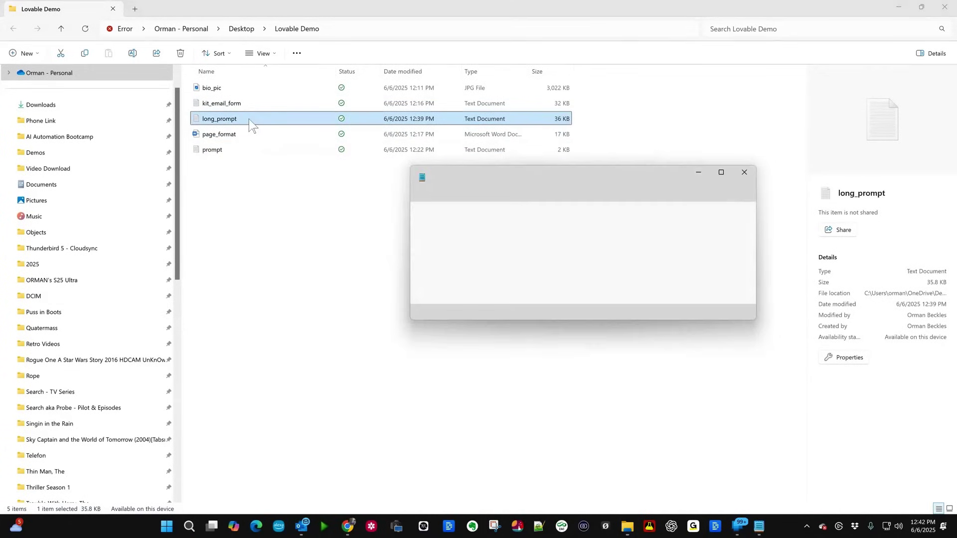
left_click(721, 174)
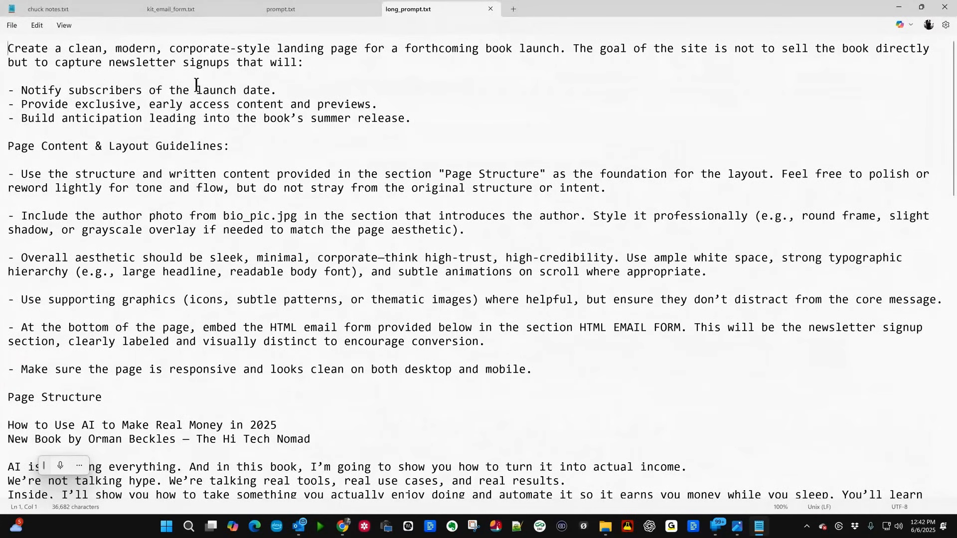
scroll(196, 84, "down", 4)
scroll(195, 90, "down", 4)
scroll(194, 90, "down", 4)
scroll(193, 94, "down", 4)
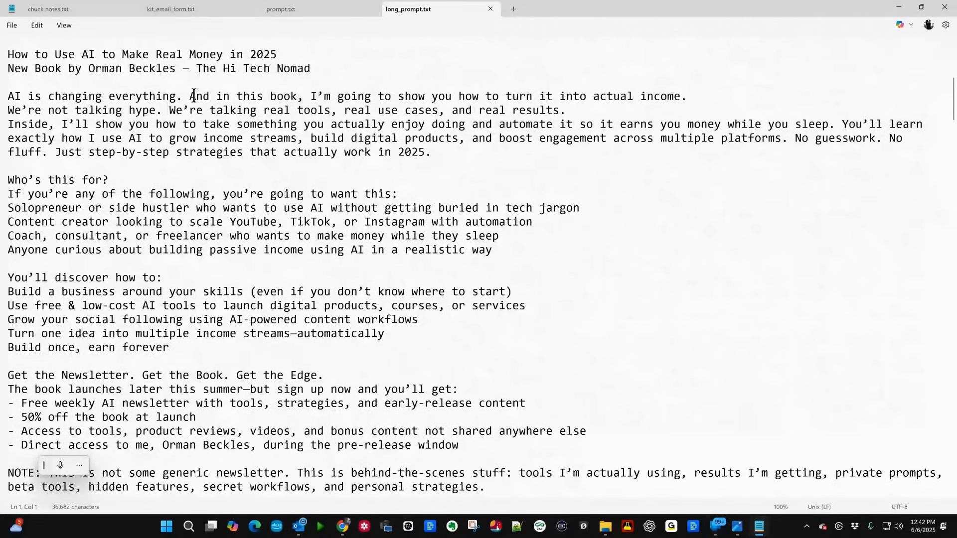
scroll(193, 95, "down", 4)
scroll(202, 101, "down", 4)
scroll(217, 104, "down", 3)
scroll(219, 108, "down", 3)
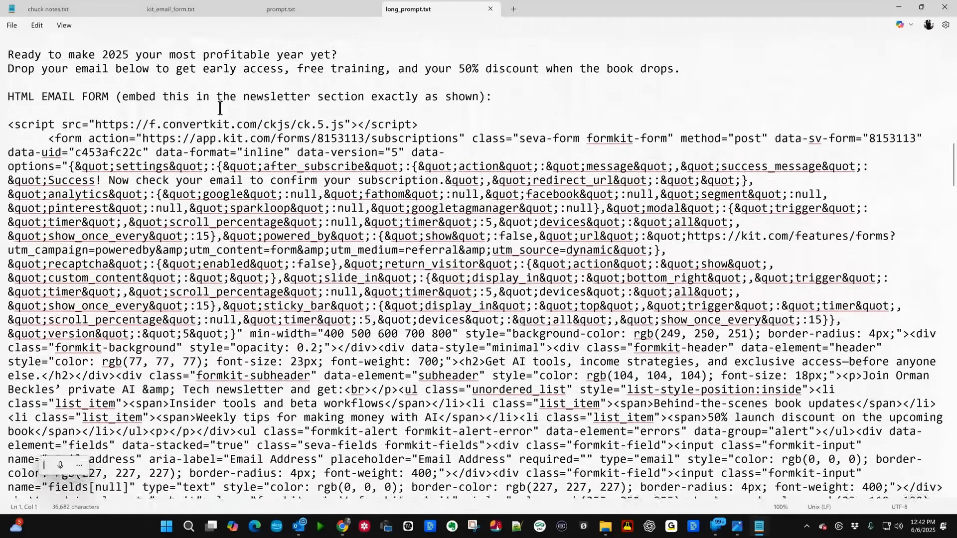
scroll(219, 108, "down", 3)
scroll(220, 120, "down", 3)
scroll(221, 135, "down", 4)
scroll(221, 150, "down", 4)
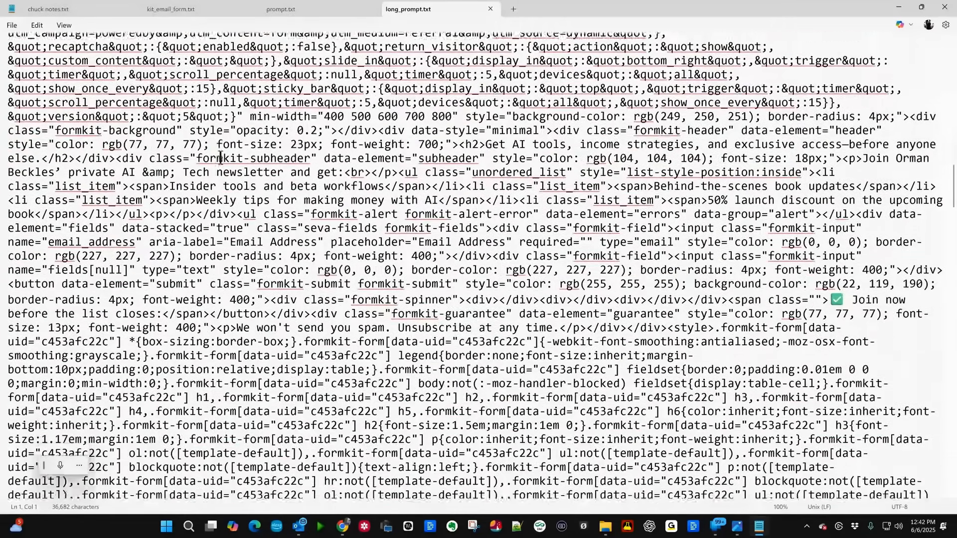
scroll(221, 157, "down", 4)
scroll(221, 157, "down", 3)
scroll(221, 158, "down", 4)
scroll(221, 157, "down", 4)
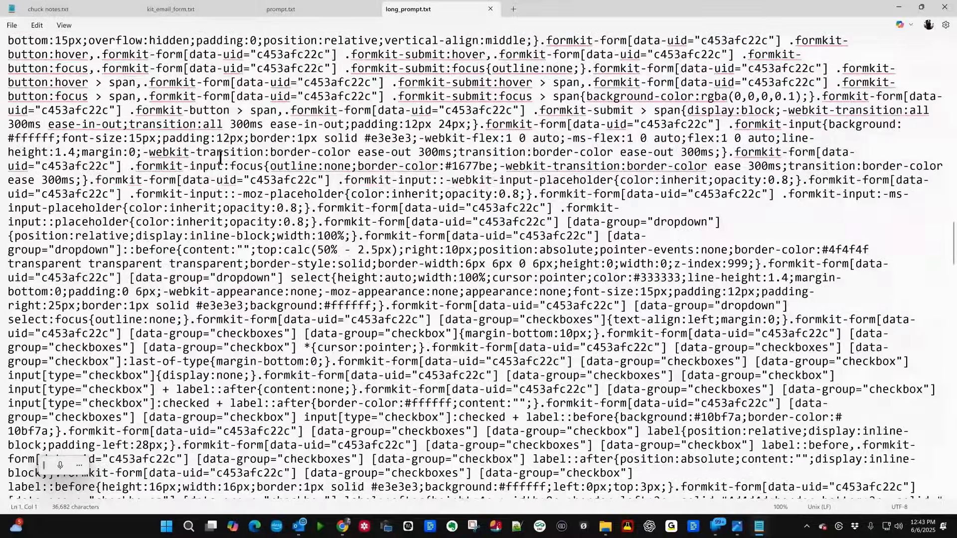
scroll(247, 172, "down", 4)
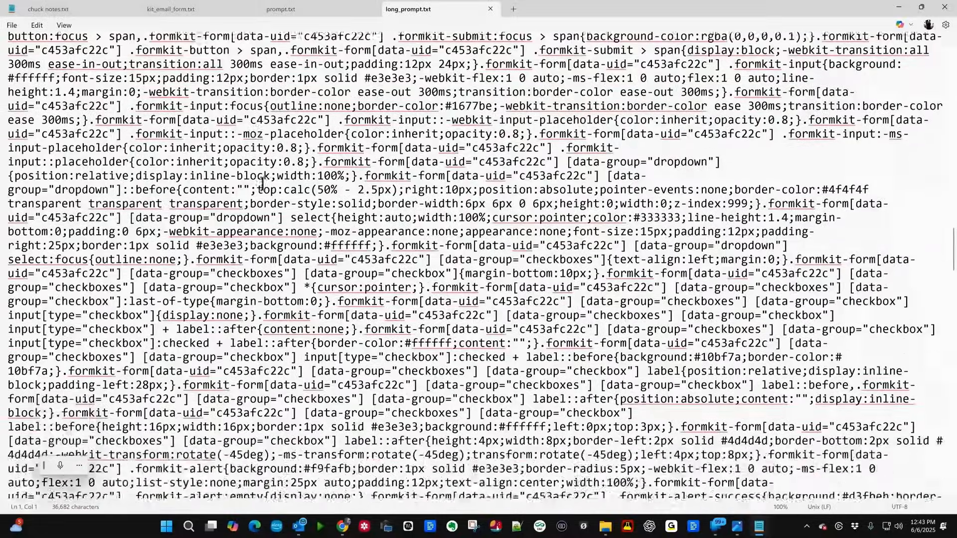
scroll(262, 184, "down", 5)
scroll(263, 191, "down", 5)
scroll(262, 198, "down", 5)
scroll(262, 210, "down", 5)
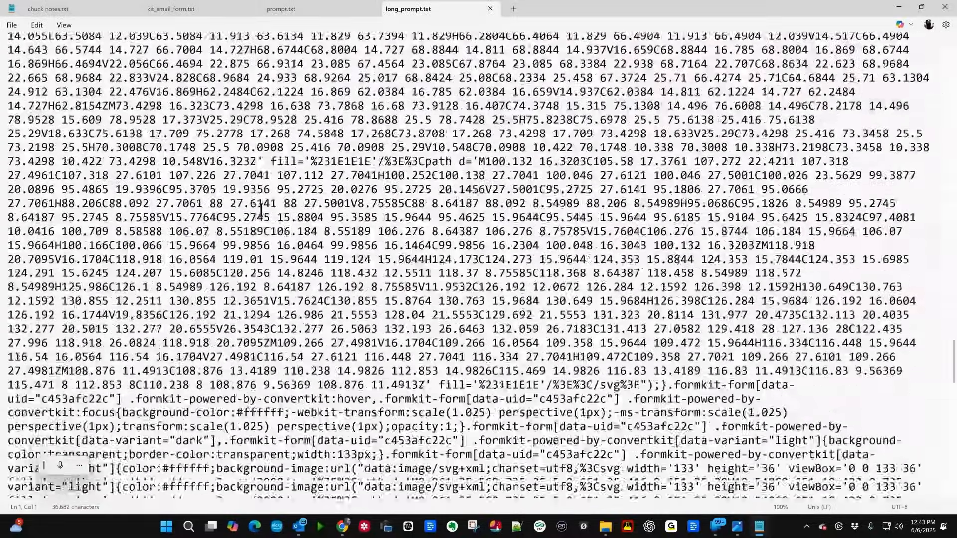
scroll(262, 214, "down", 5)
scroll(262, 216, "down", 5)
scroll(265, 220, "up", 5)
scroll(272, 224, "up", 10)
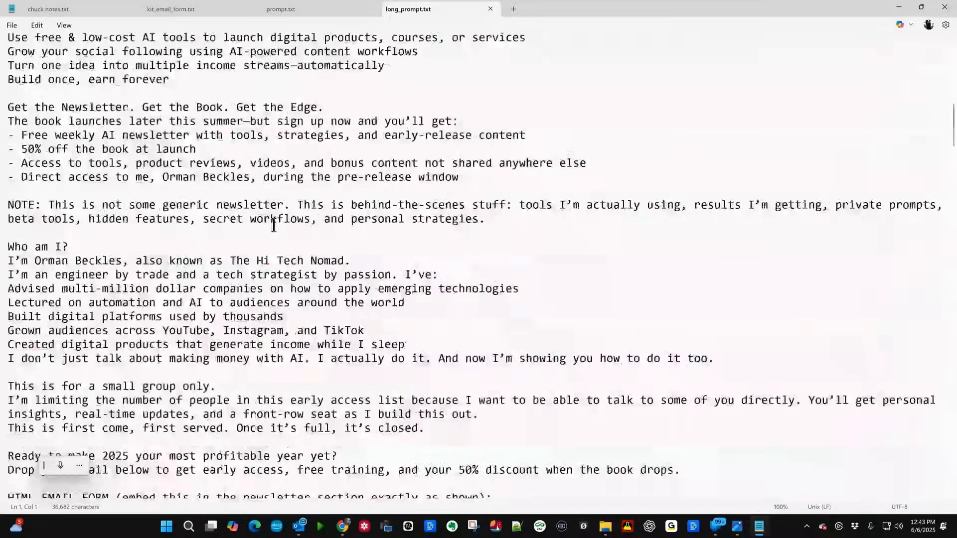
scroll(273, 224, "up", 5)
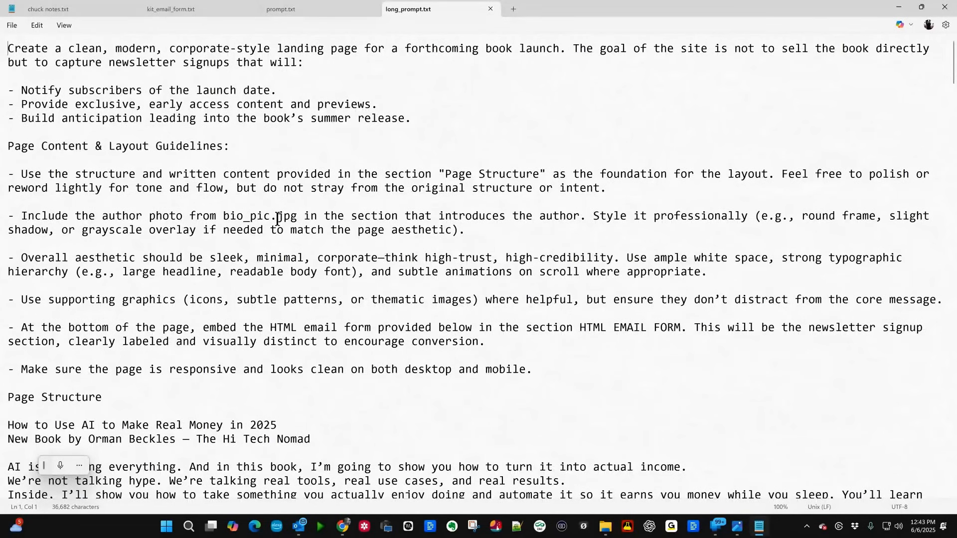
Paste the full long prompt into Lovable's request and attach the bio_pic author photo.
key("ctrl+a")
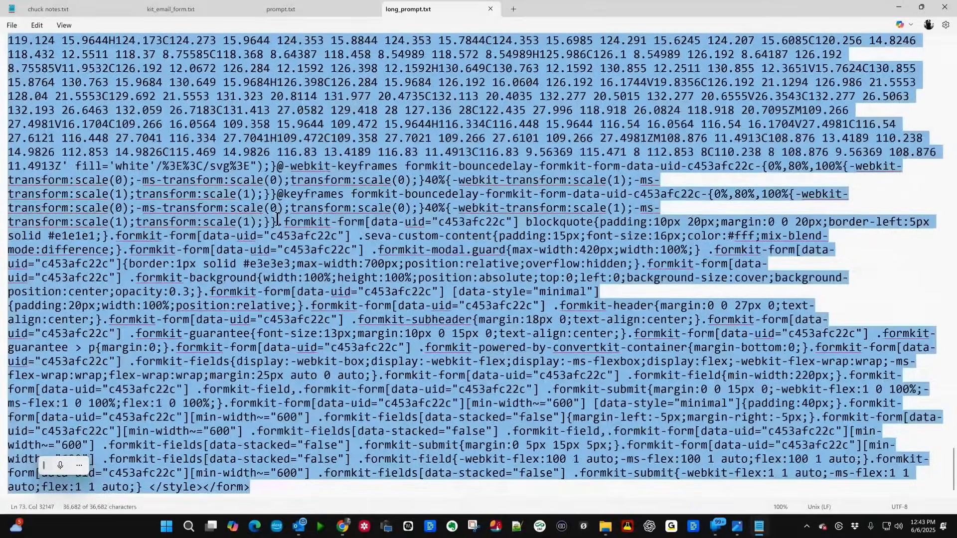
key("alt+Tab")
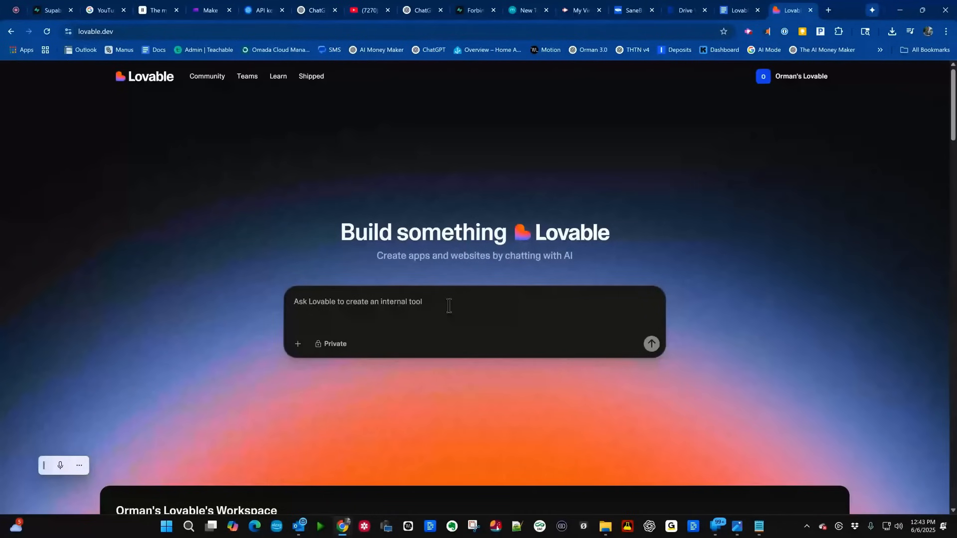
key("ctrl+v")
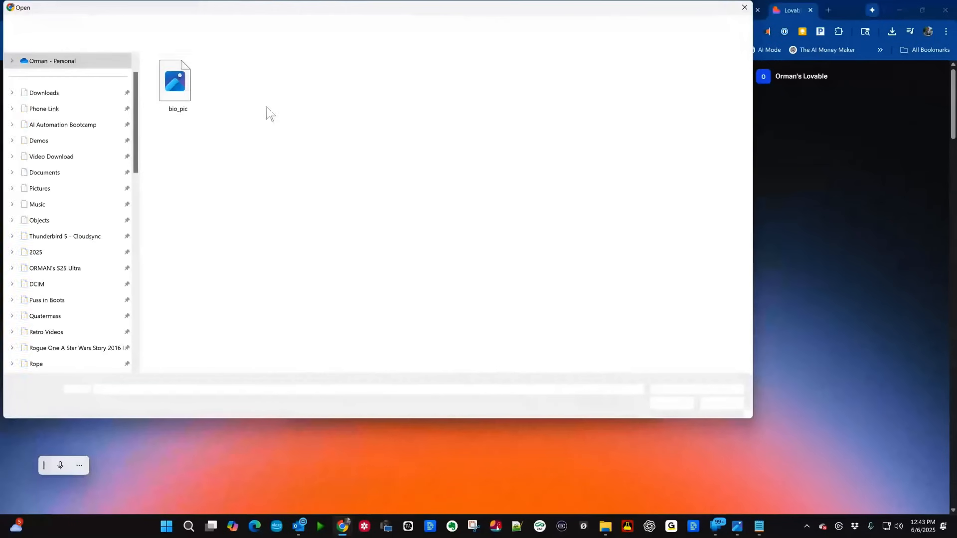
left_click(185, 89)
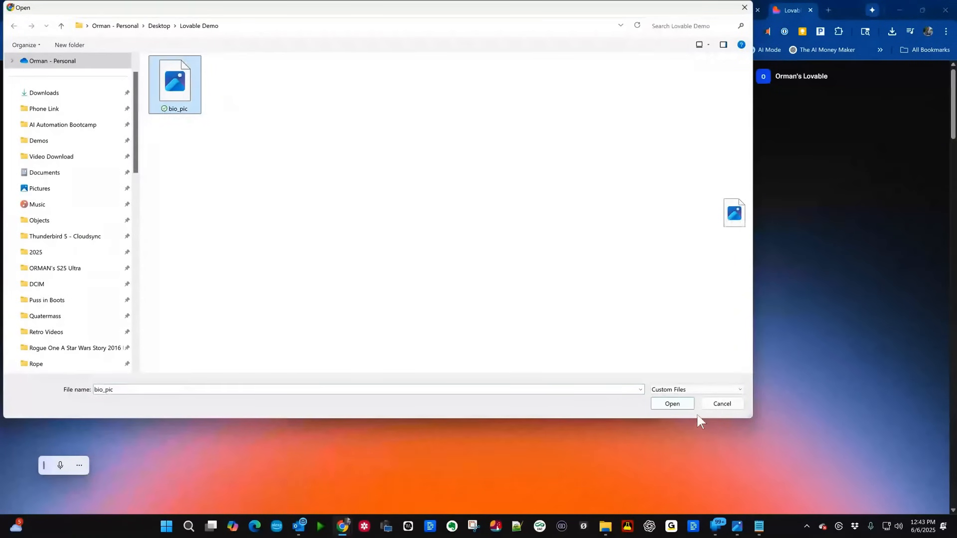
left_click(672, 404)
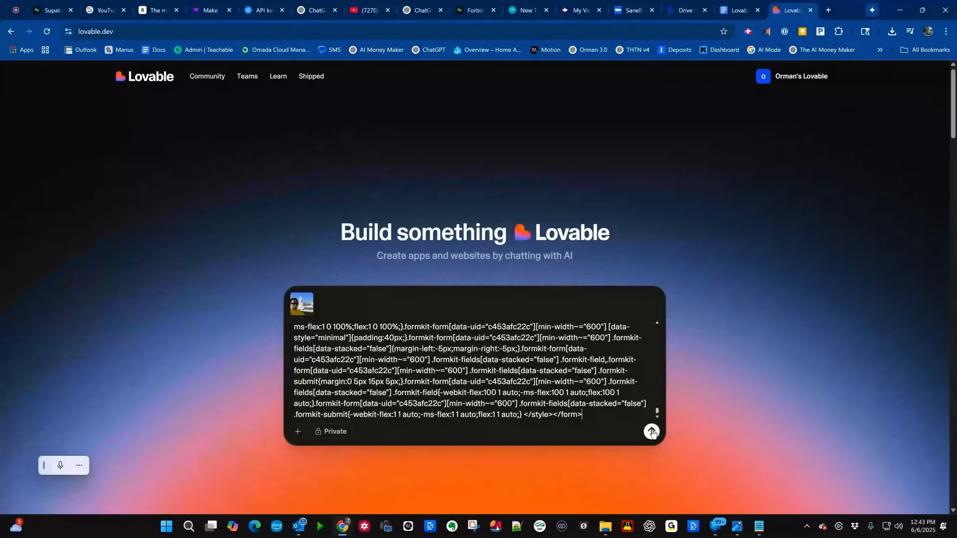
Submit the prompt so Lovable generates the nomad-launch-pad landing page.
left_click(650, 432)
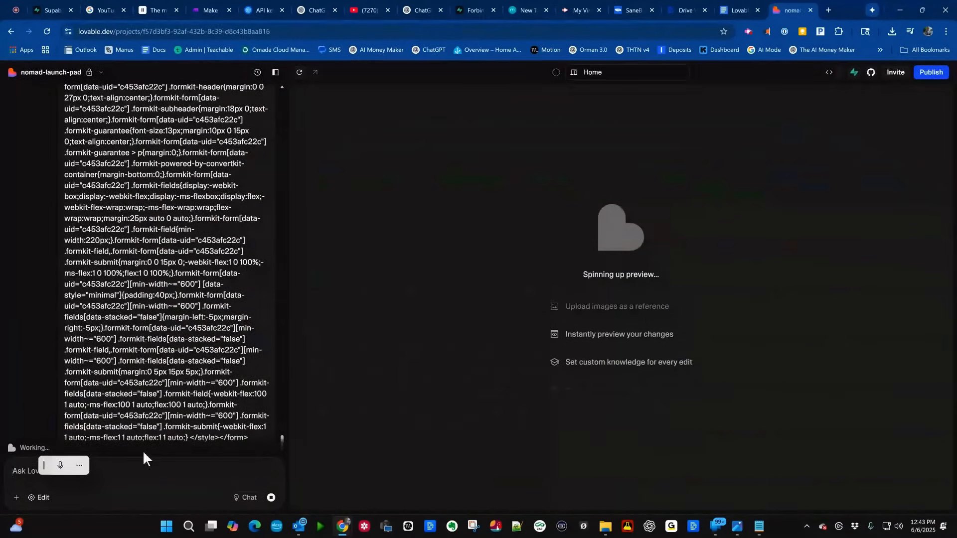
left_click_drag(43, 465, 795, 489)
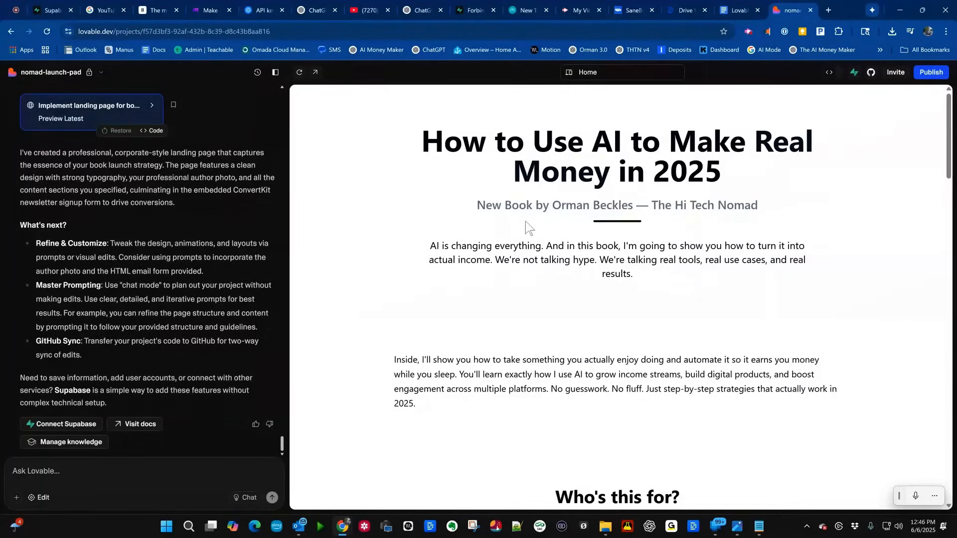
scroll(528, 225, "down", 10)
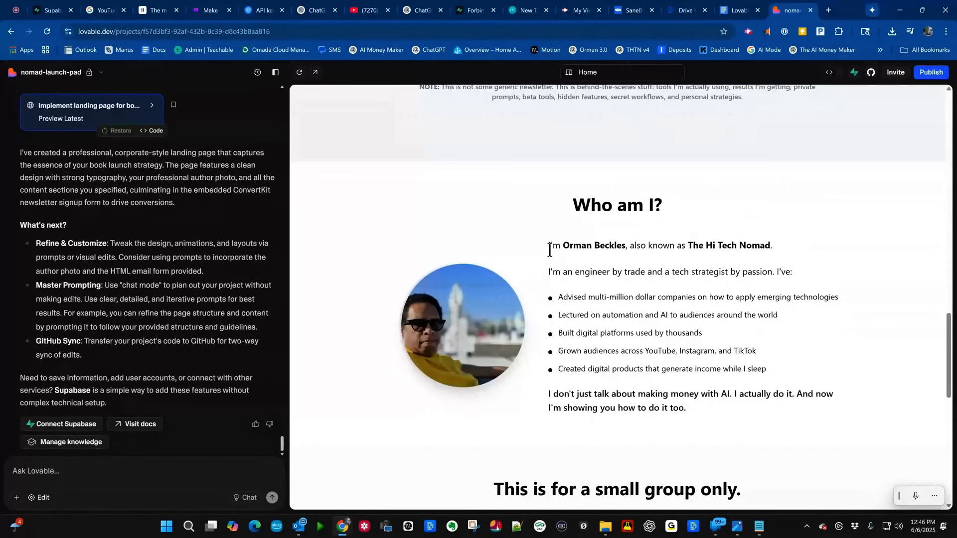
scroll(549, 251, "down", 3)
scroll(549, 250, "down", 2)
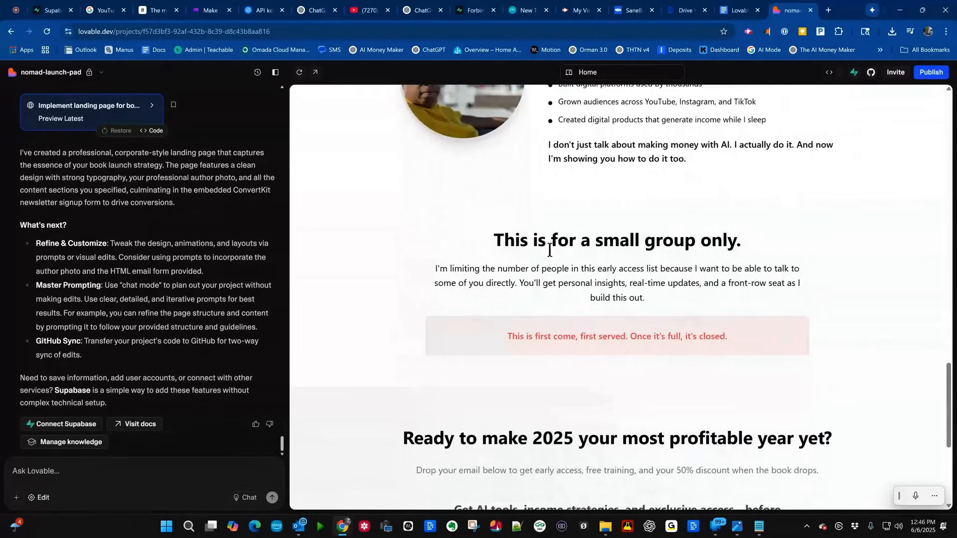
scroll(549, 252, "down", 1)
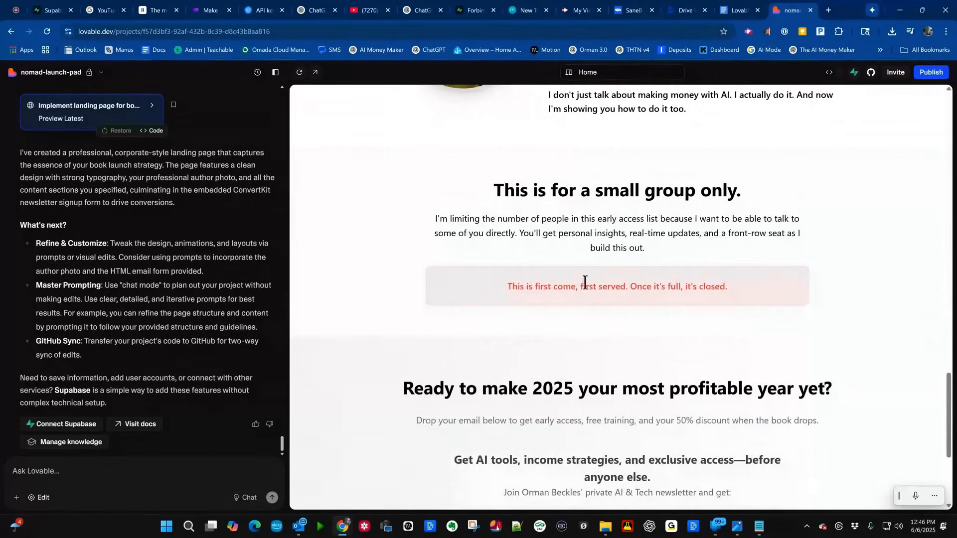
scroll(658, 288, "down", 1)
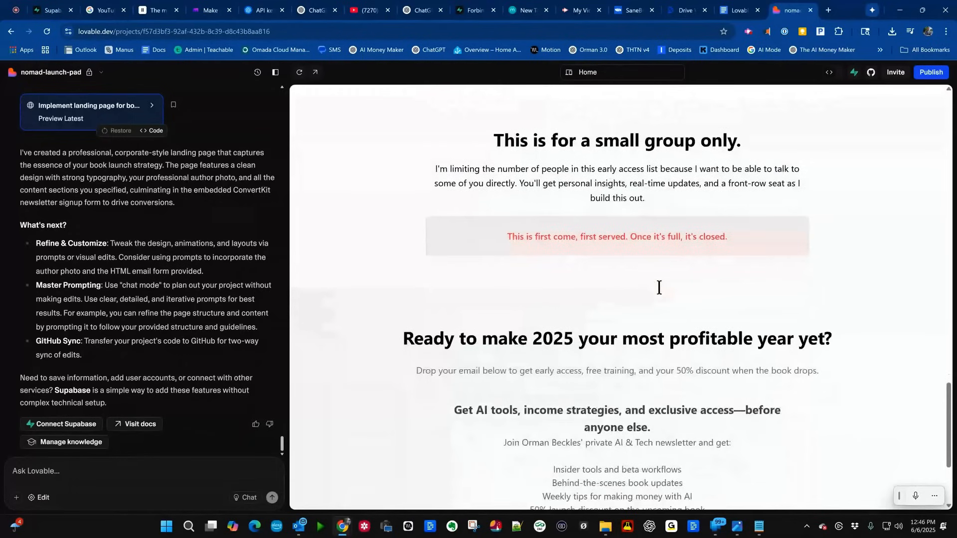
scroll(657, 288, "down", 2)
scroll(658, 288, "down", 1)
scroll(658, 288, "down", 1)
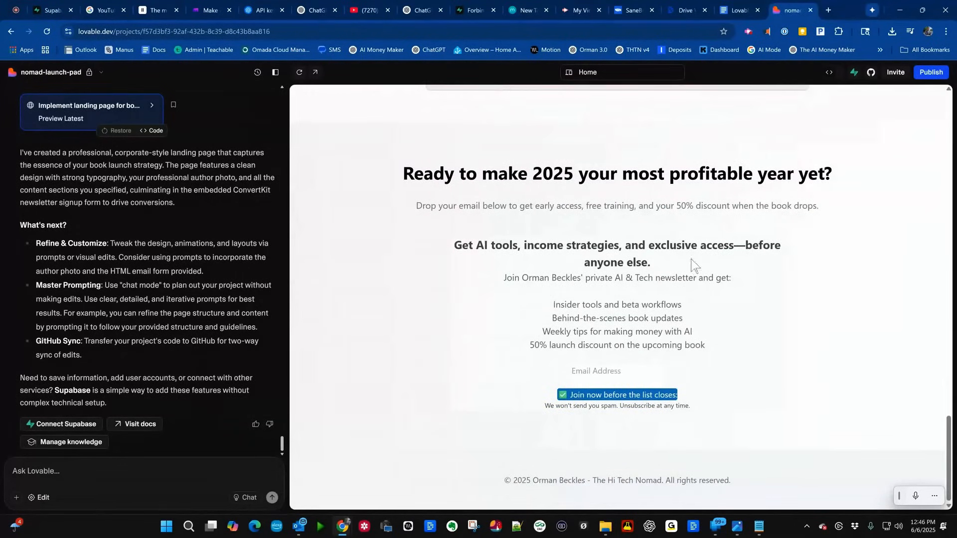
Enter a test email in the preview's newsletter form and submit it via Join now.
left_click(595, 371)
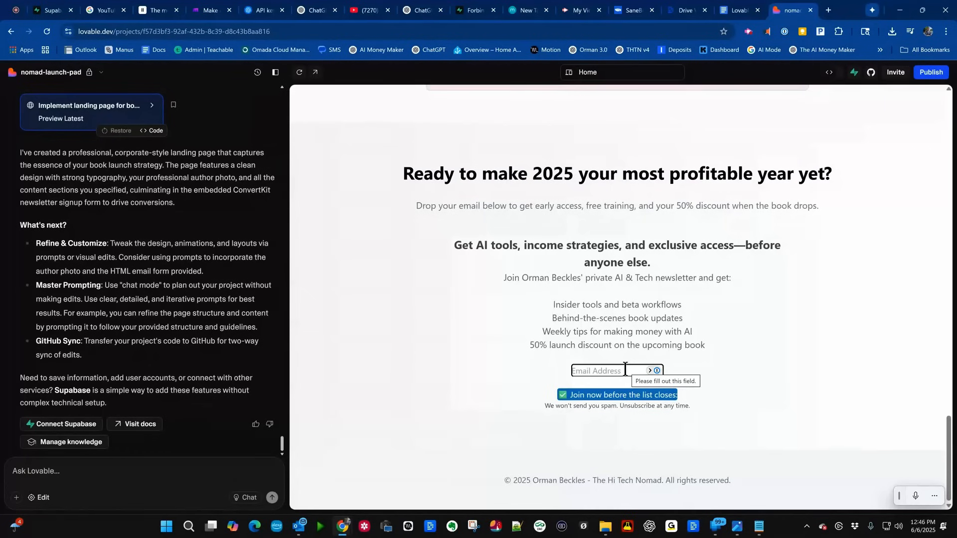
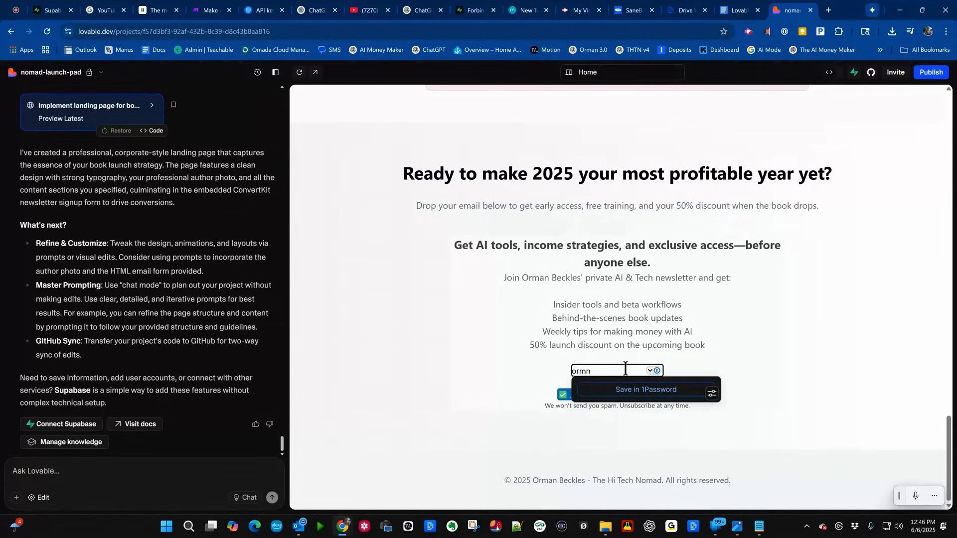
left_click(798, 420)
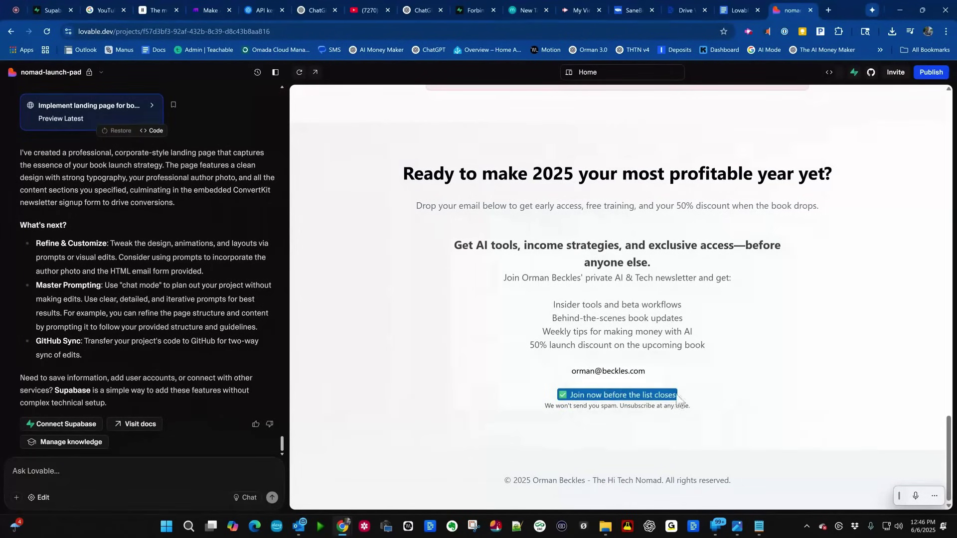
left_click(611, 395)
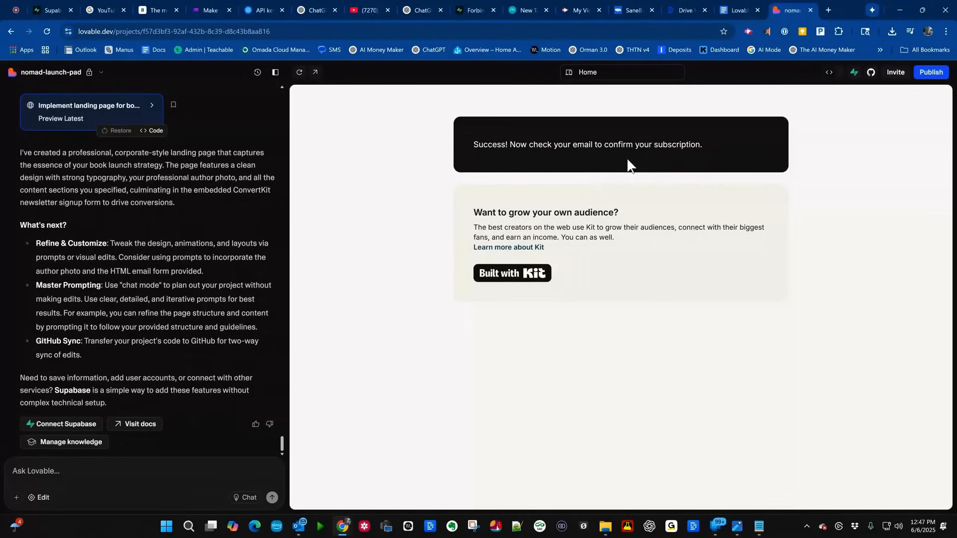
Return to the landing page and send a dictated request for more colour, corporate fonts and royal blue.
key("alt+Left")
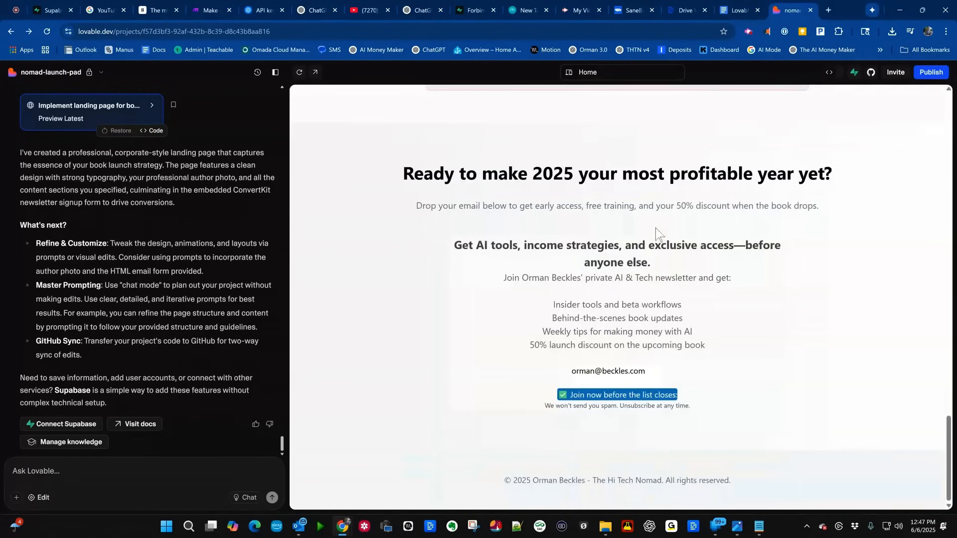
scroll(656, 232, "up", 10)
scroll(656, 232, "up", 5)
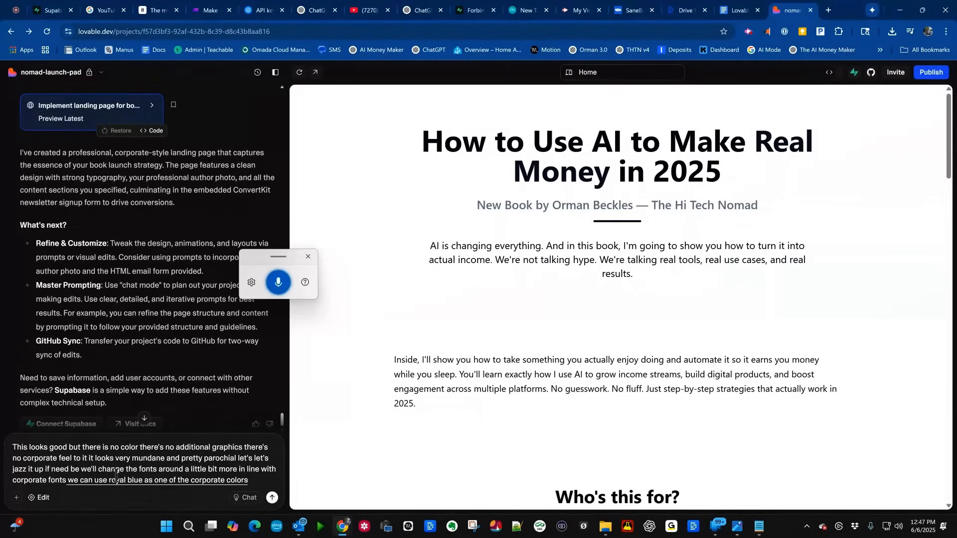
key("Return")
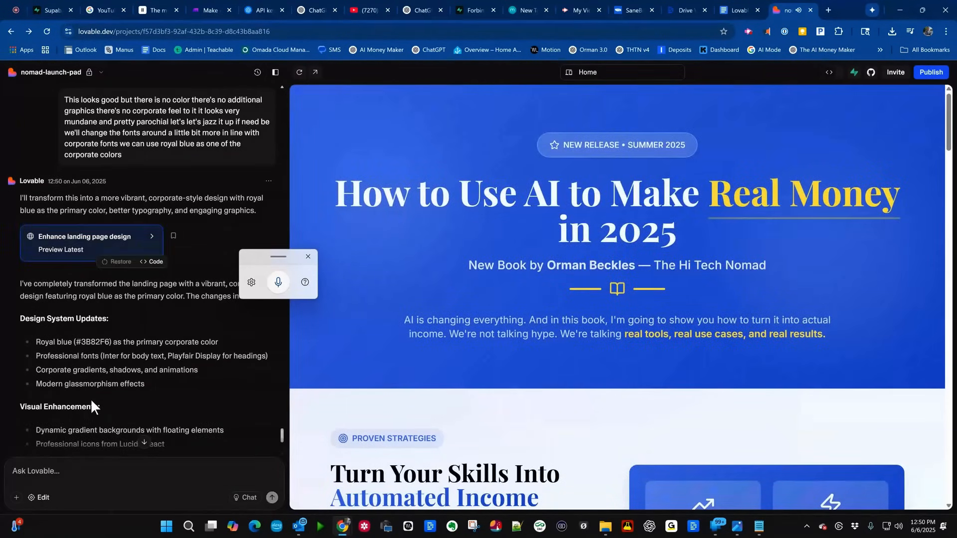
scroll(511, 316, "down", 1)
scroll(512, 306, "down", 3)
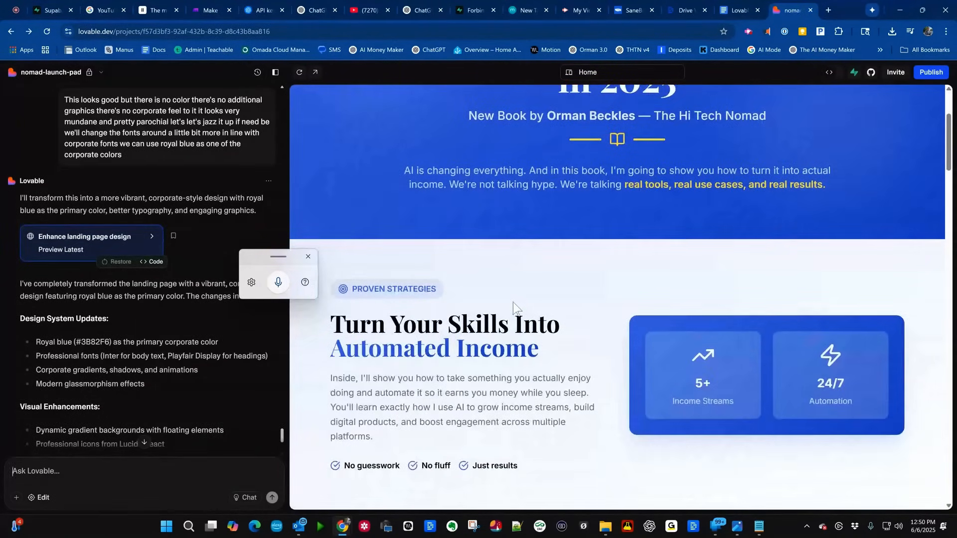
scroll(514, 306, "down", 1)
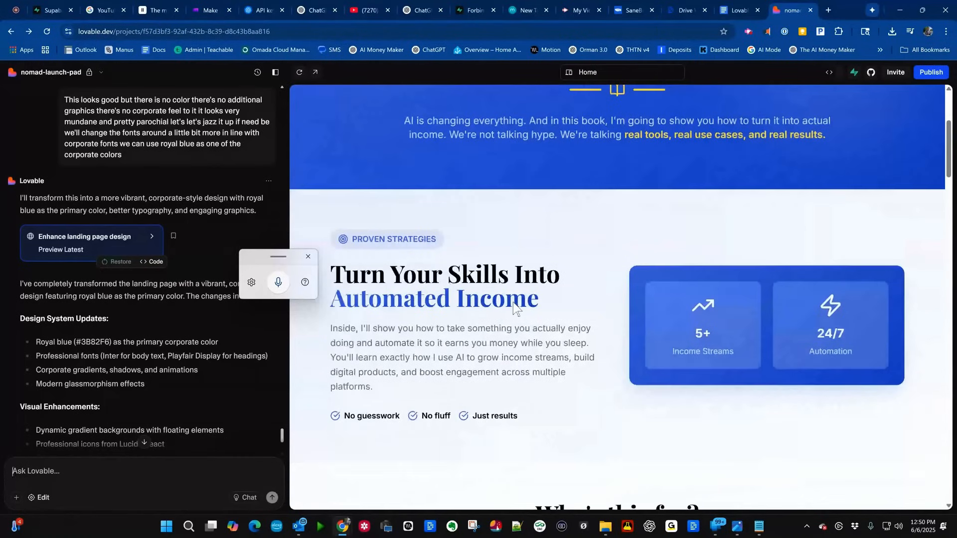
scroll(514, 309, "down", 1)
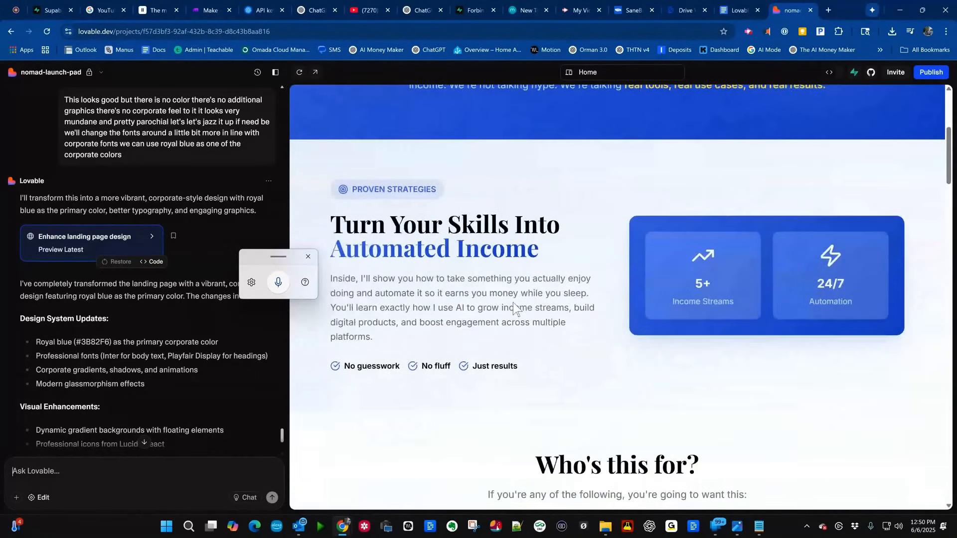
scroll(513, 302, "down", 3)
scroll(513, 302, "down", 1)
scroll(513, 302, "down", 3)
scroll(513, 302, "down", 2)
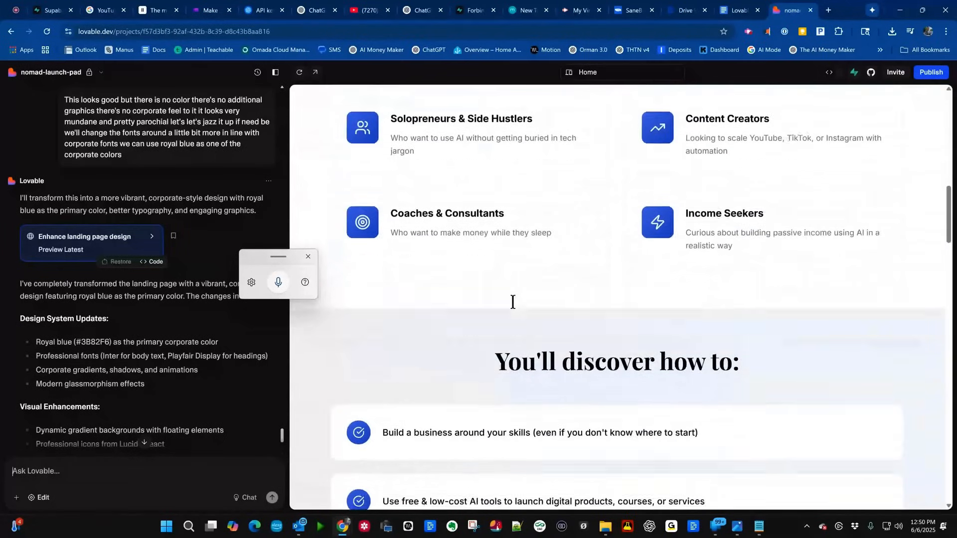
scroll(513, 301, "down", 1)
scroll(513, 303, "down", 3)
scroll(513, 302, "down", 1)
scroll(513, 302, "down", 2)
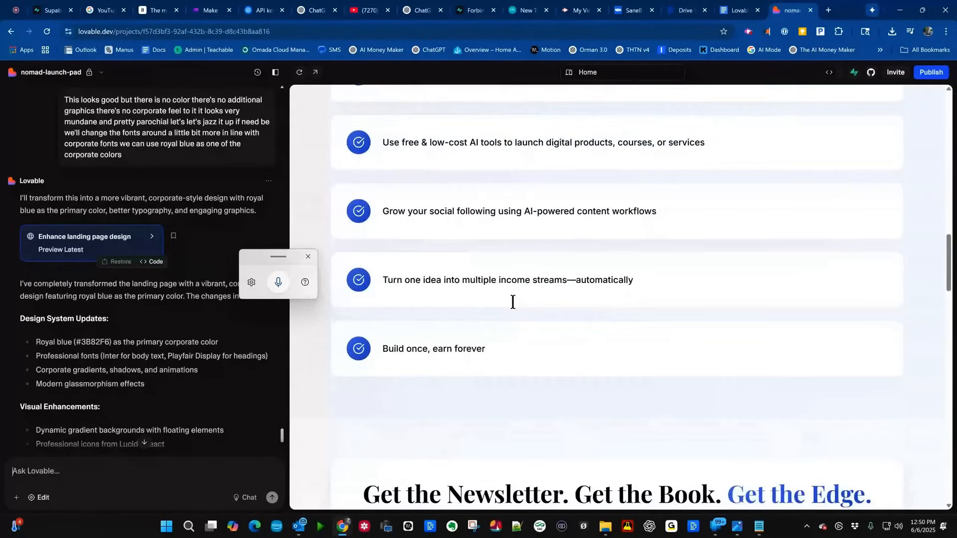
scroll(513, 302, "down", 2)
scroll(513, 302, "down", 3)
scroll(513, 302, "down", 3)
scroll(513, 302, "down", 2)
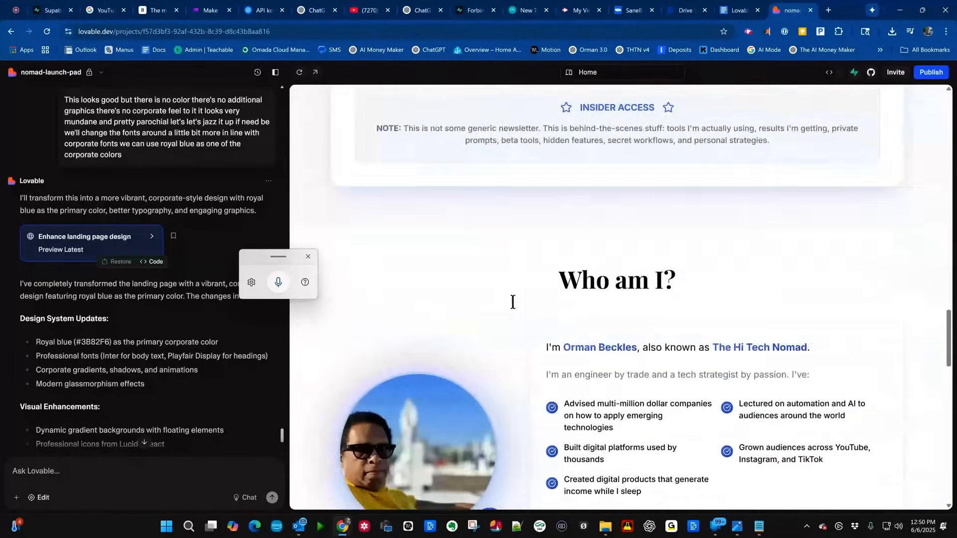
scroll(513, 303, "down", 2)
scroll(513, 302, "down", 2)
scroll(513, 302, "down", 3)
scroll(513, 302, "down", 1)
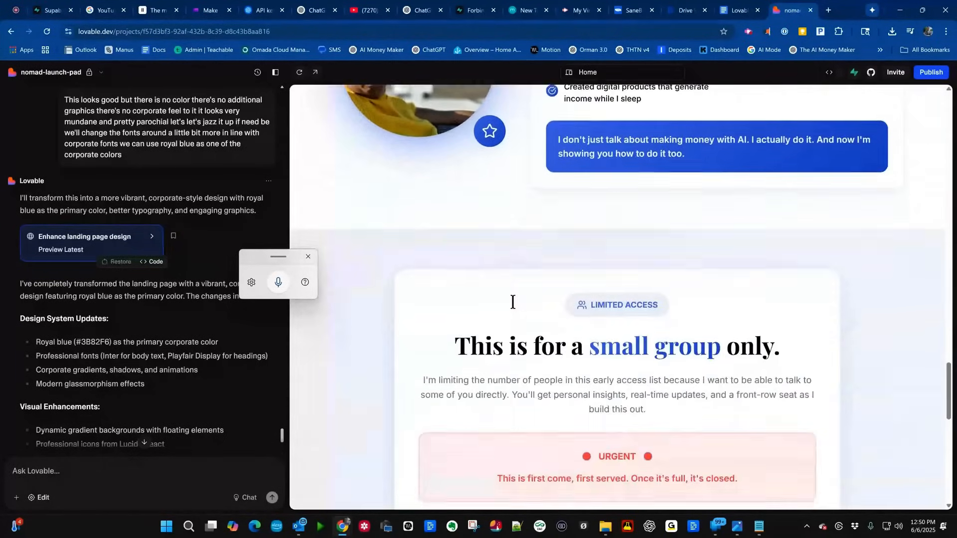
scroll(514, 303, "down", 3)
scroll(513, 302, "down", 2)
scroll(513, 303, "down", 2)
scroll(513, 302, "down", 2)
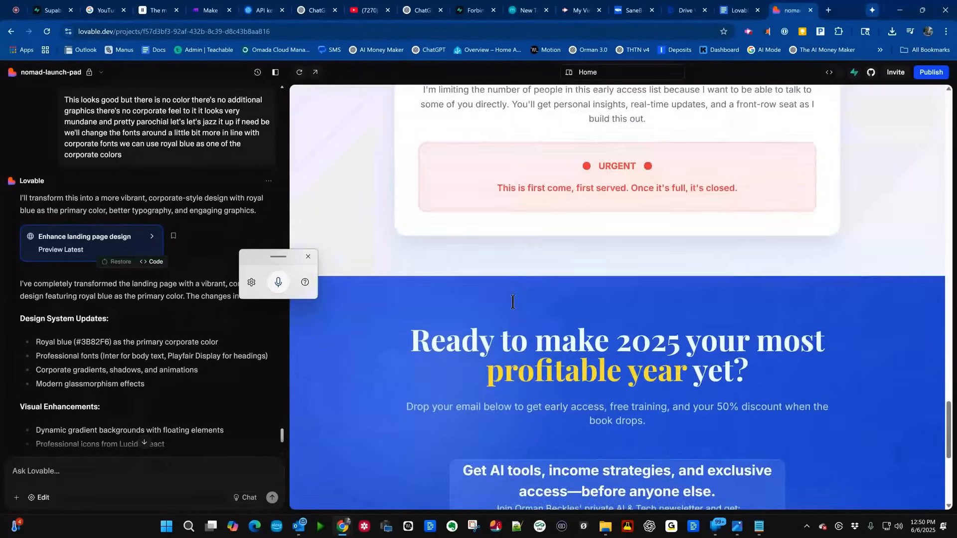
scroll(513, 302, "down", 2)
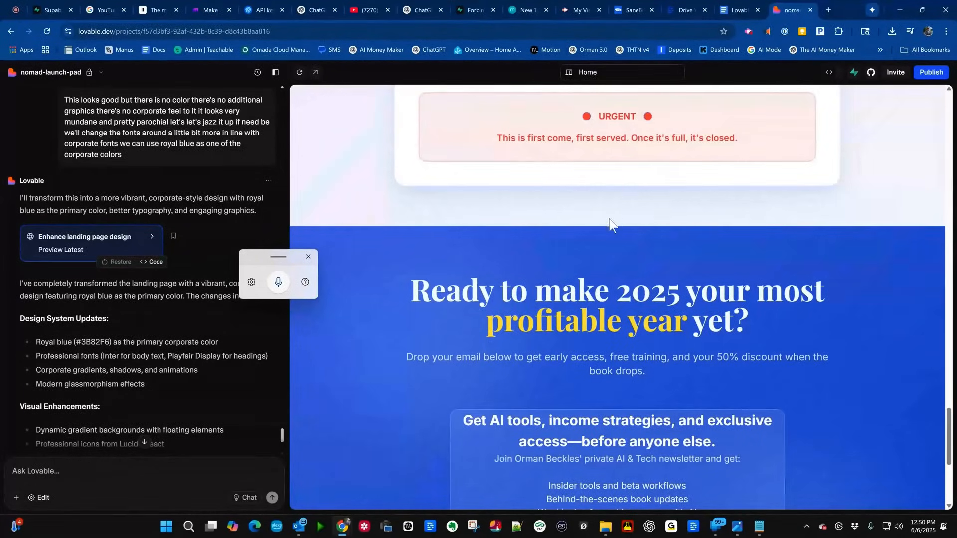
scroll(608, 218, "down", 3)
scroll(608, 218, "down", 1)
scroll(607, 218, "up", 15)
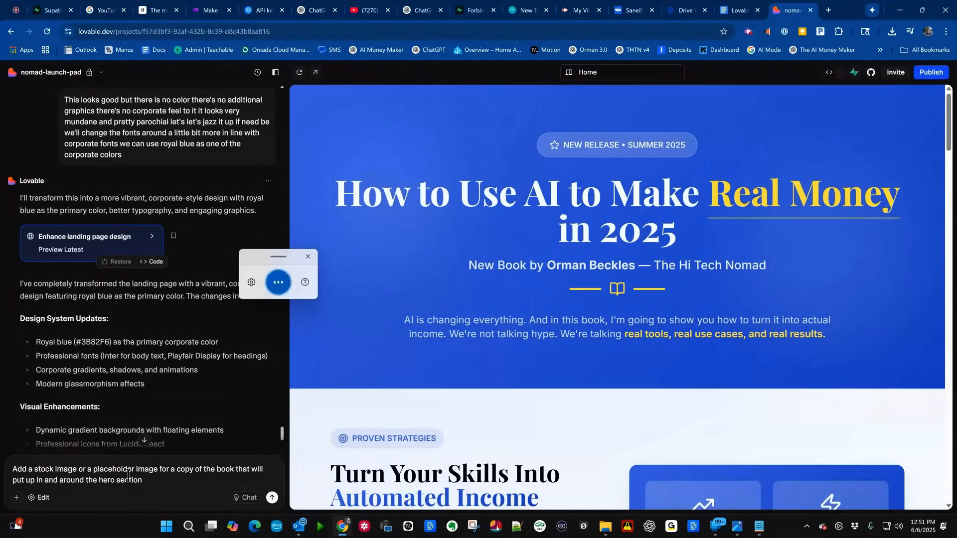
scroll(331, 410, "down", 2)
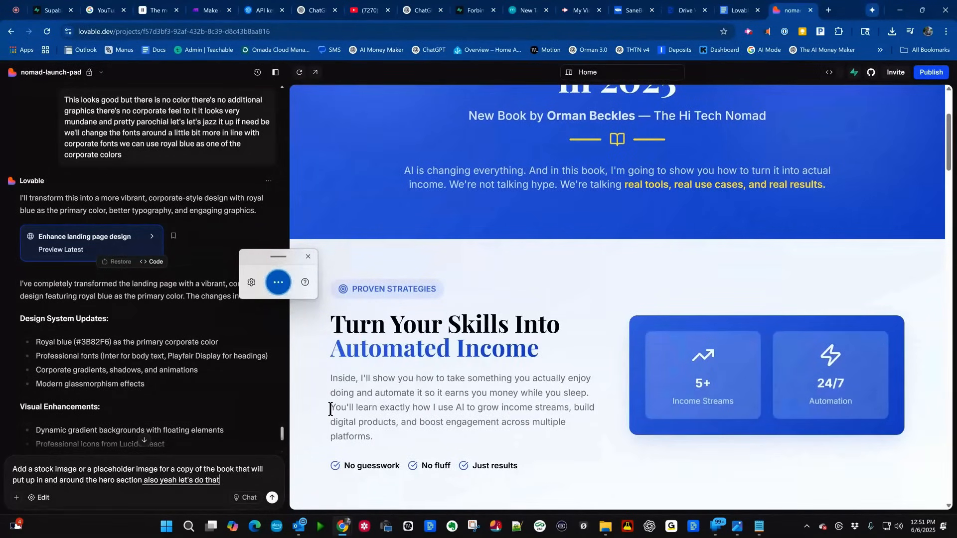
Send the dictated request for a book cover image in the hero section.
key("Return")
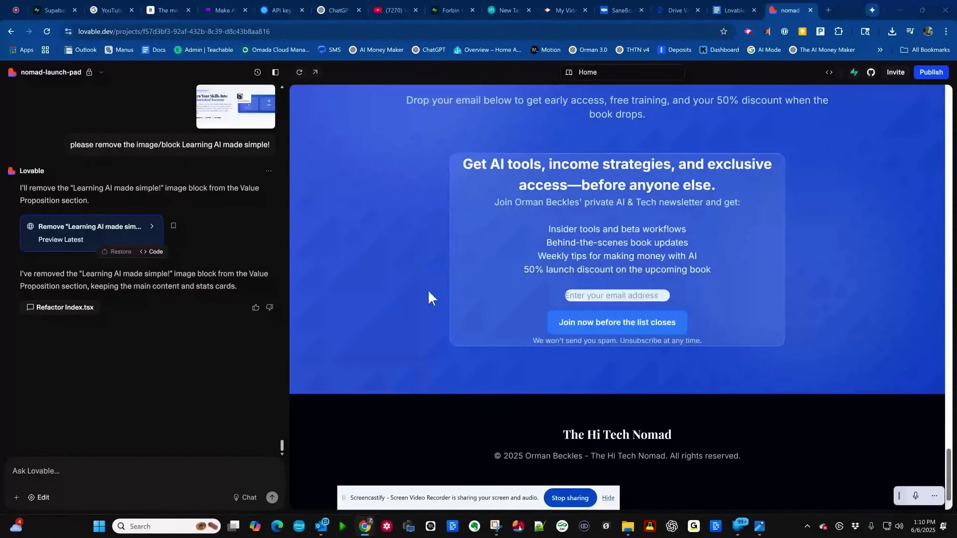
scroll(428, 298, "up", 5)
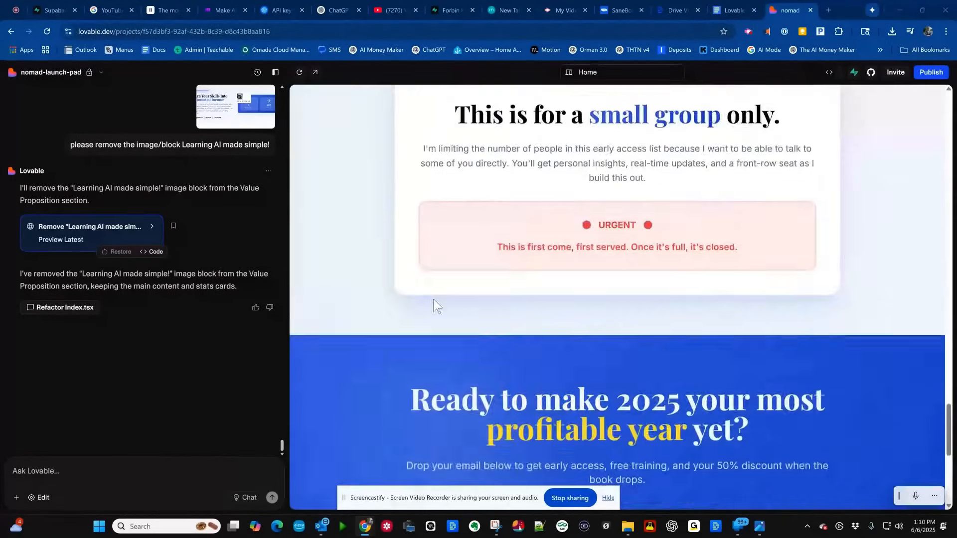
scroll(443, 293, "up", 5)
scroll(444, 292, "up", 5)
scroll(418, 292, "up", 5)
scroll(413, 292, "up", 3)
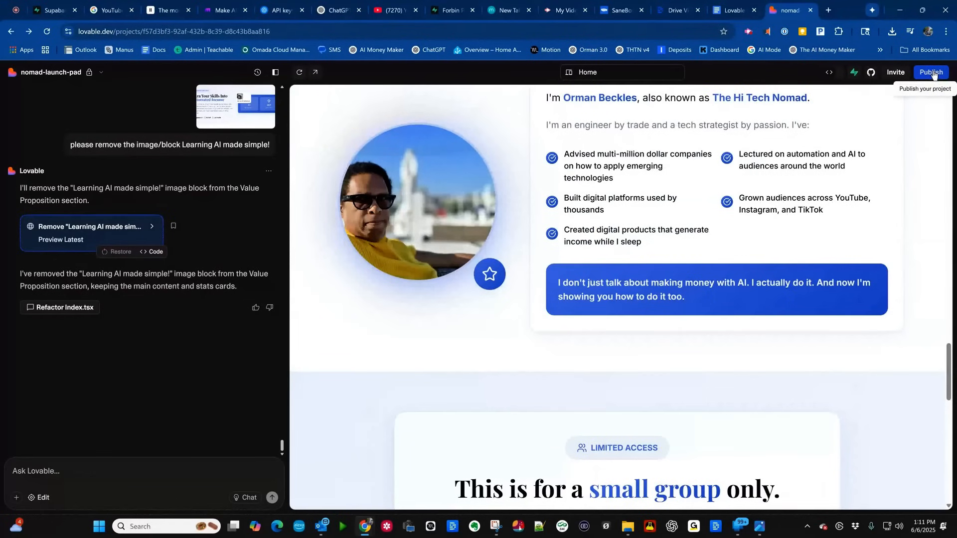
Go to the project's Custom domains settings listing nomad-launch-pad.lovable.app.
left_click(934, 75)
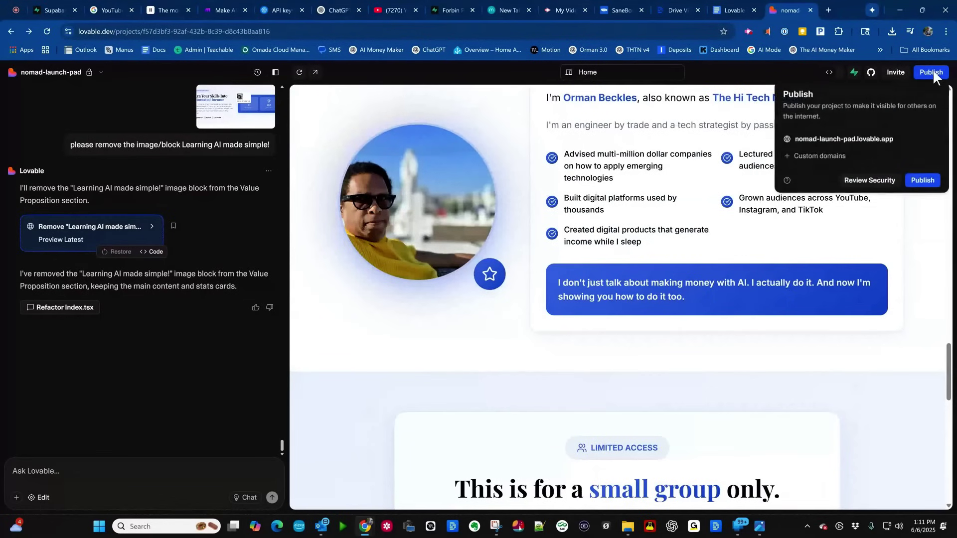
left_click(819, 156)
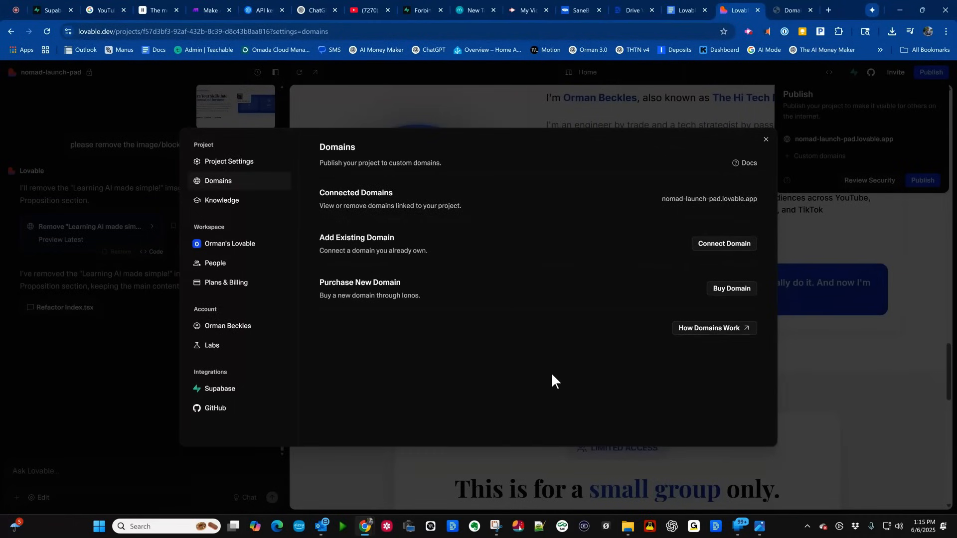
Start the Connect Domain wizard for an already-owned domain and advance to its domain-entry step.
left_click(725, 243)
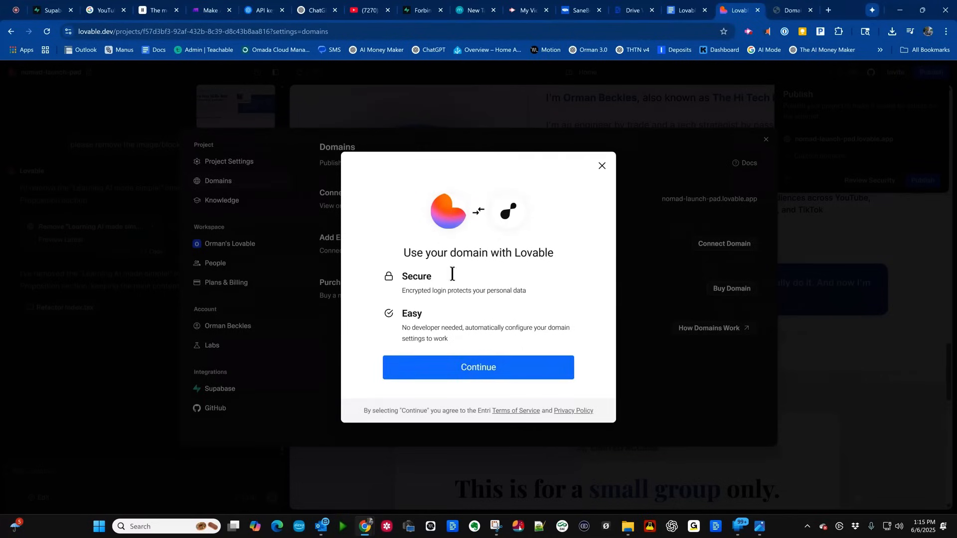
left_click(462, 369)
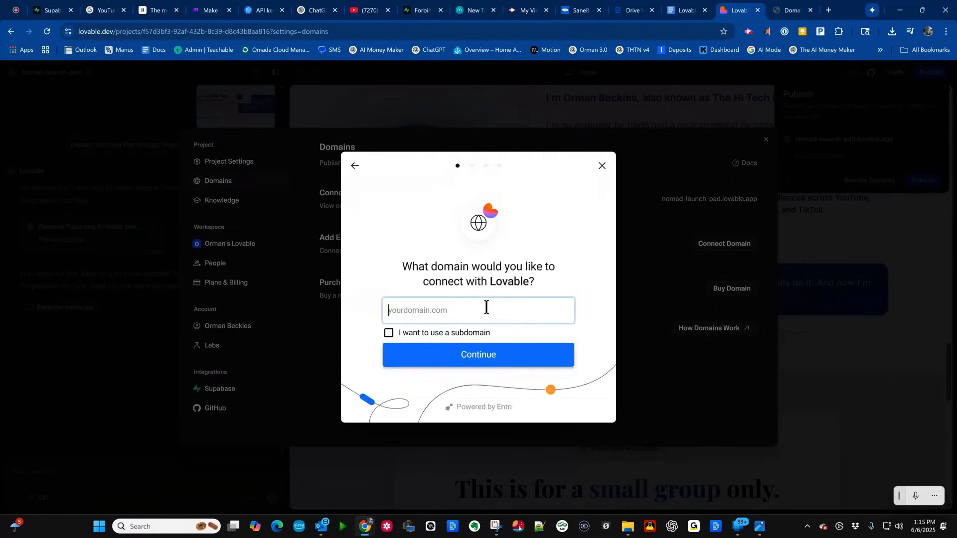
Select the full domain howtouseaitomakerealmoneyin2025.com on the Boston Web Domains page for copying.
left_click(788, 9)
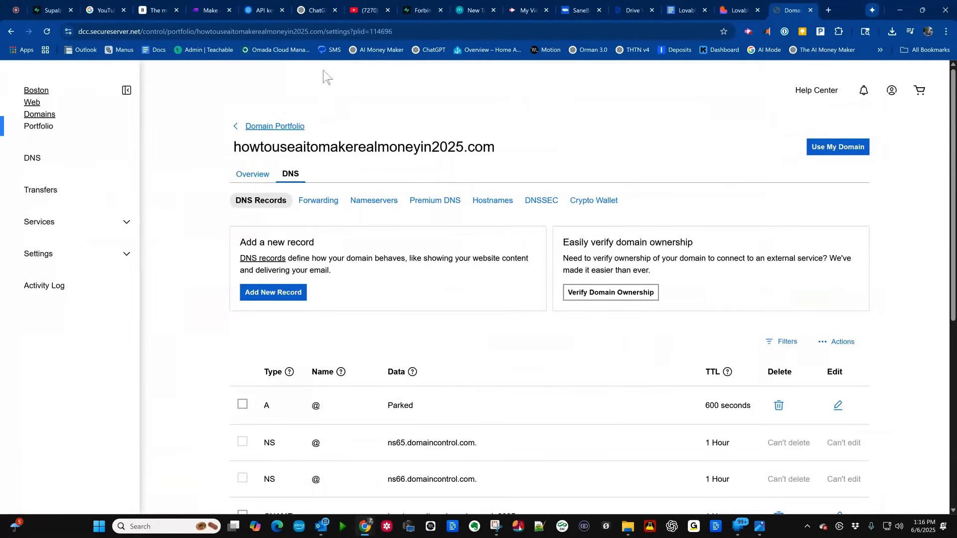
double_click(275, 147)
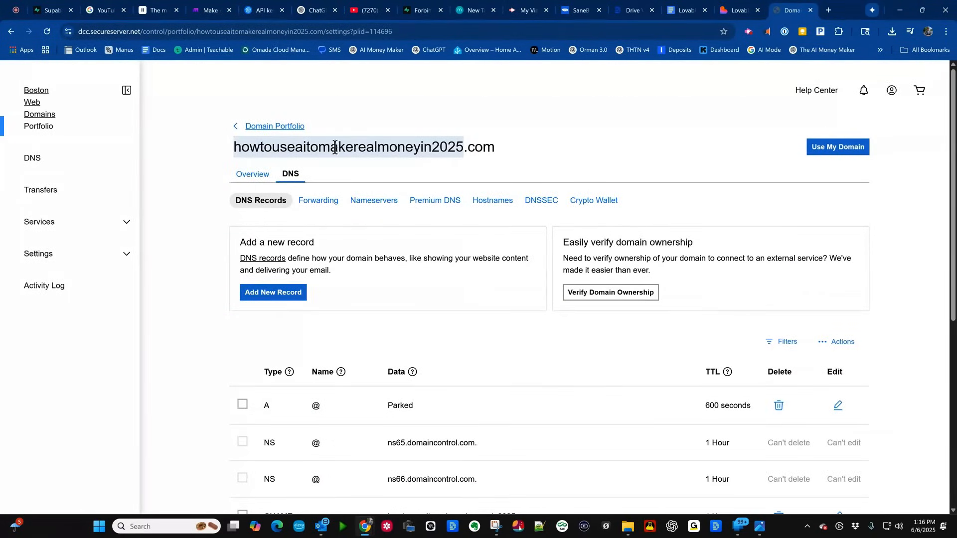
left_click_drag(274, 147, 493, 152)
key("ctrl+c")
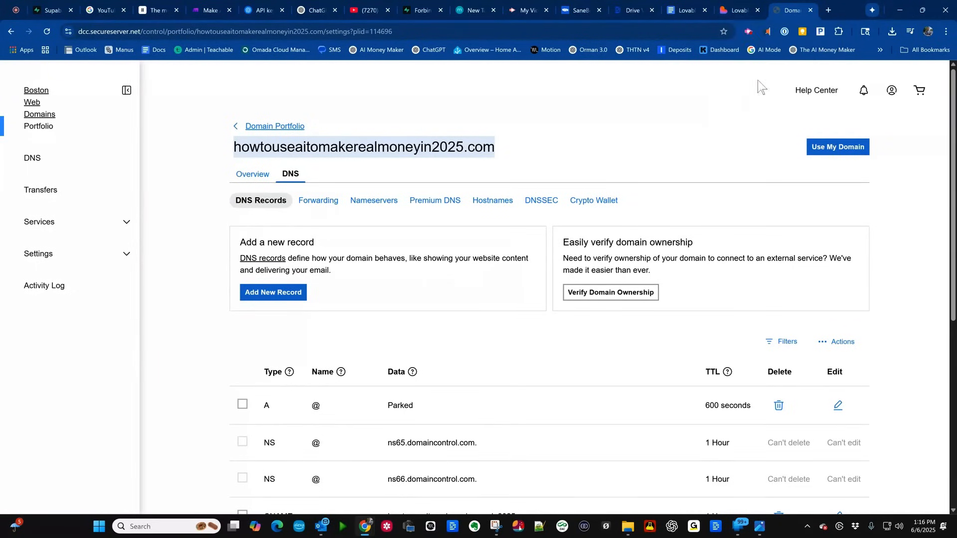
Submit howtouseaitomakerealmoneyin2025.com in Lovable's wizard to get the two A records pointing to 185.158.133.1.
left_click(736, 10)
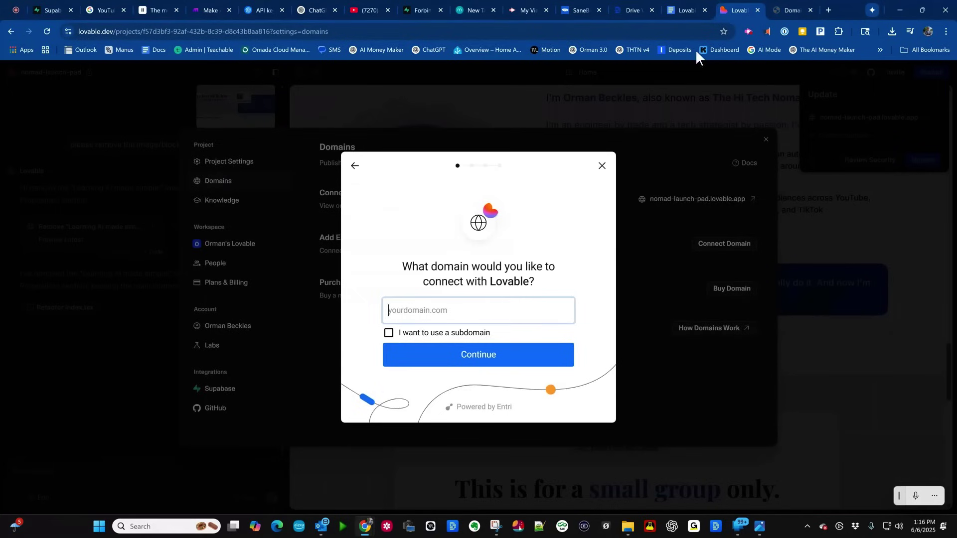
left_click(479, 309)
key("ctrl+v")
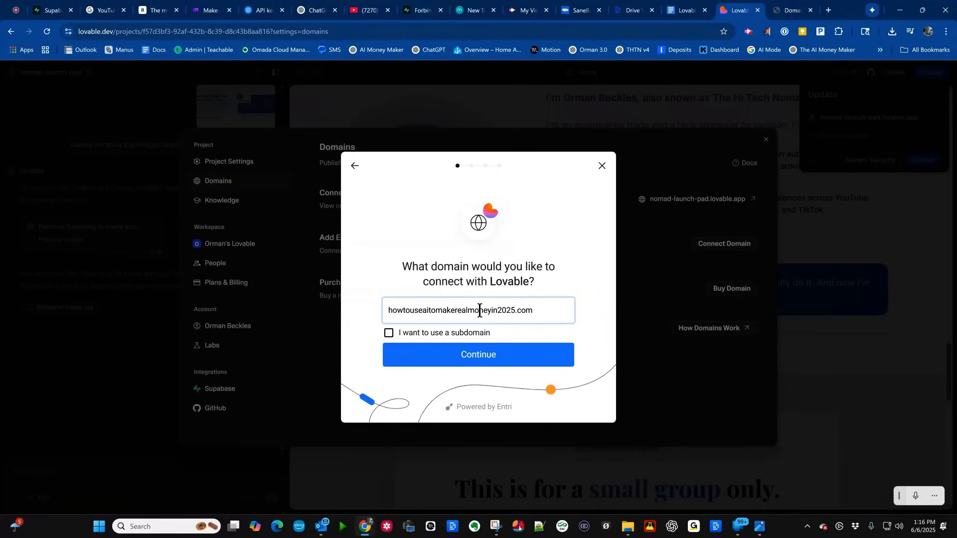
left_click(486, 355)
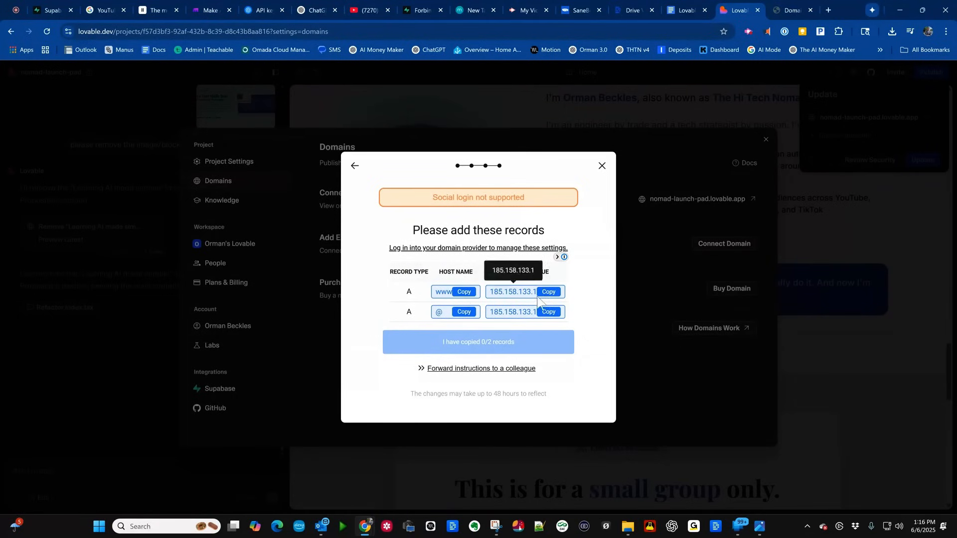
key("ctrl+Tab")
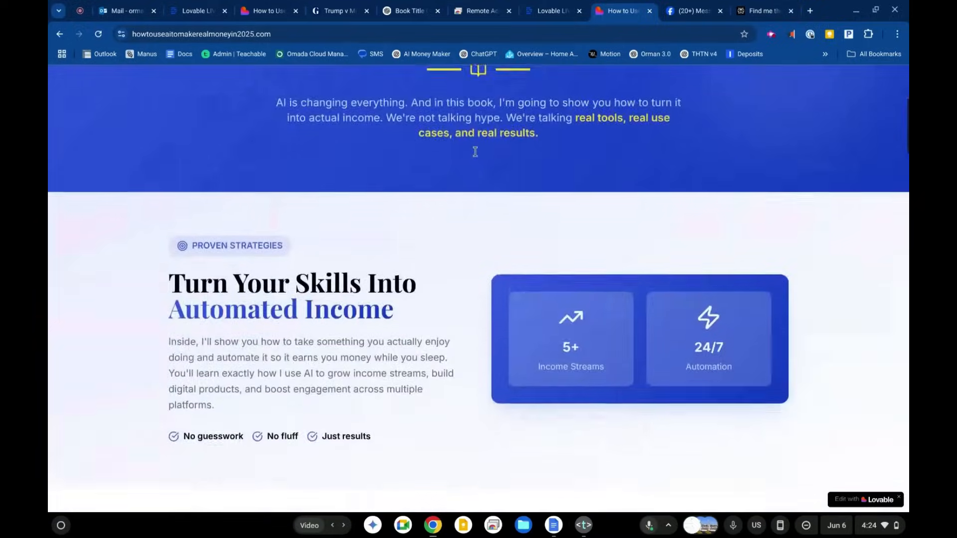
scroll(476, 157, "up", 10)
scroll(468, 159, "up", 10)
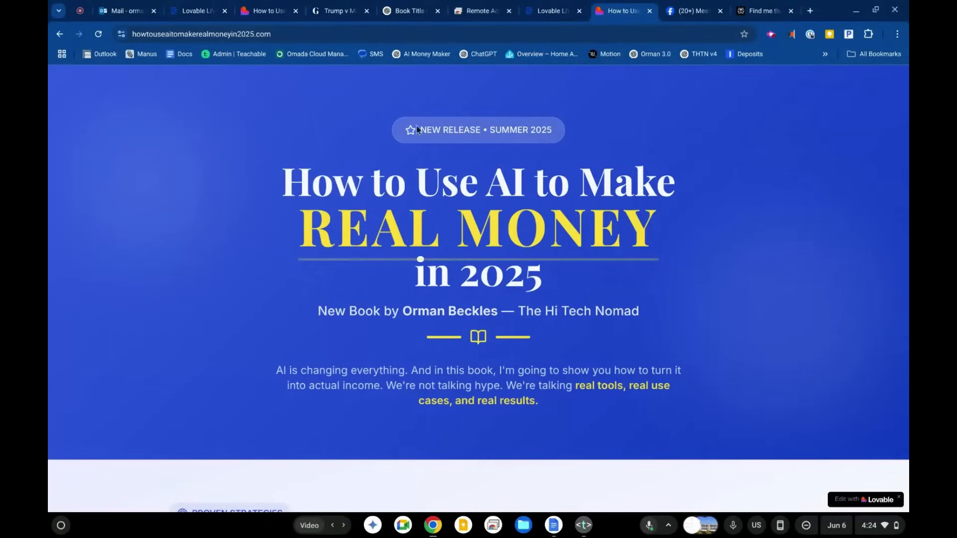
scroll(430, 182, "down", 5)
scroll(430, 182, "down", 5)
scroll(430, 182, "down", 5)
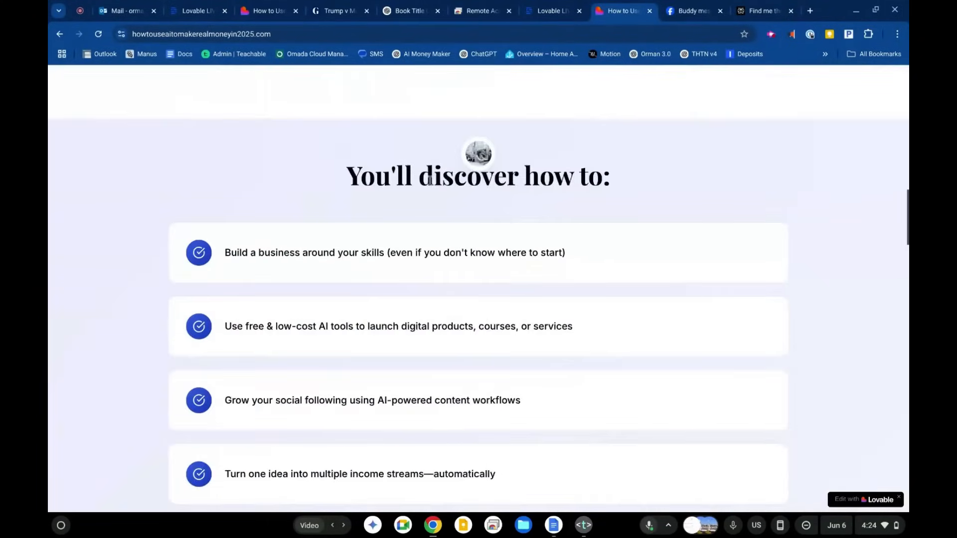
scroll(429, 182, "down", 5)
scroll(429, 182, "down", 5)
scroll(430, 182, "down", 5)
scroll(430, 182, "down", 5)
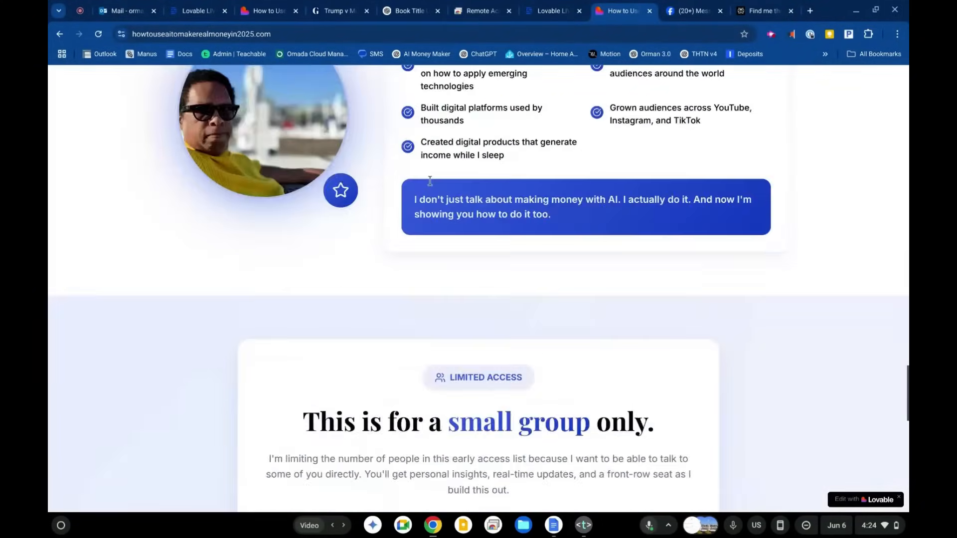
scroll(430, 182, "up", 2)
scroll(430, 181, "down", 5)
scroll(430, 182, "down", 5)
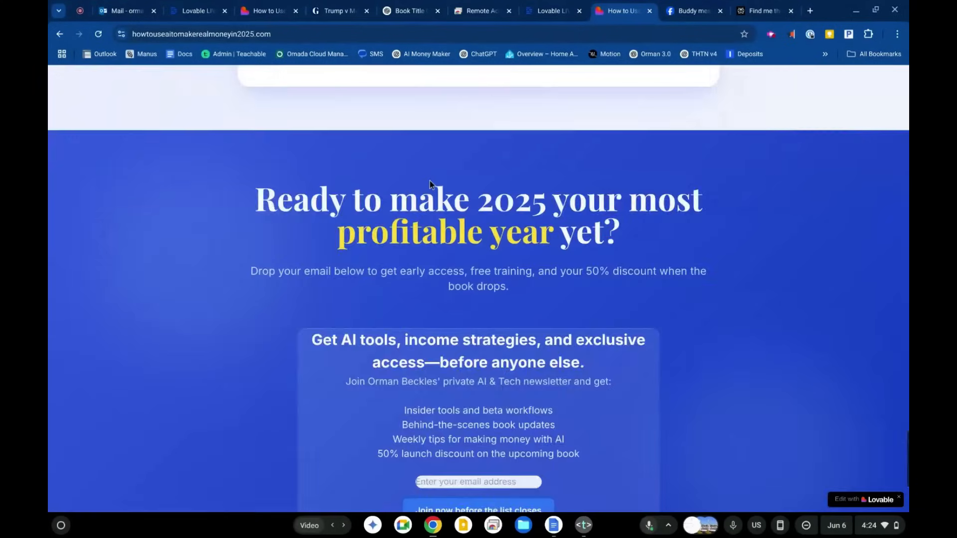
scroll(430, 181, "down", 4)
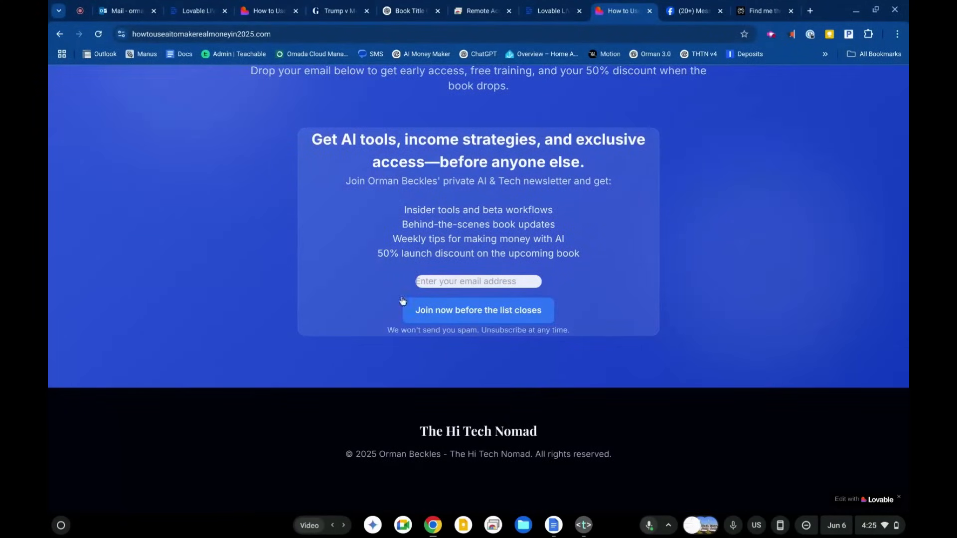